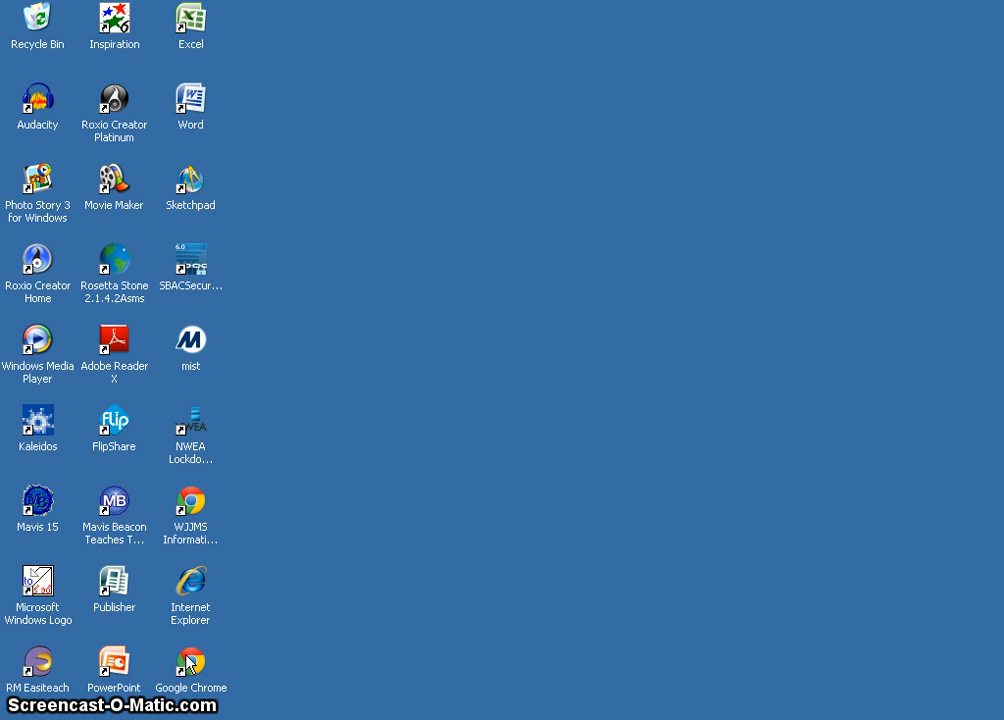
# - Open Google Chrome, search the web for instagrok, and open the instaGrok website from the results
pyautogui.doubleClick(193, 662)
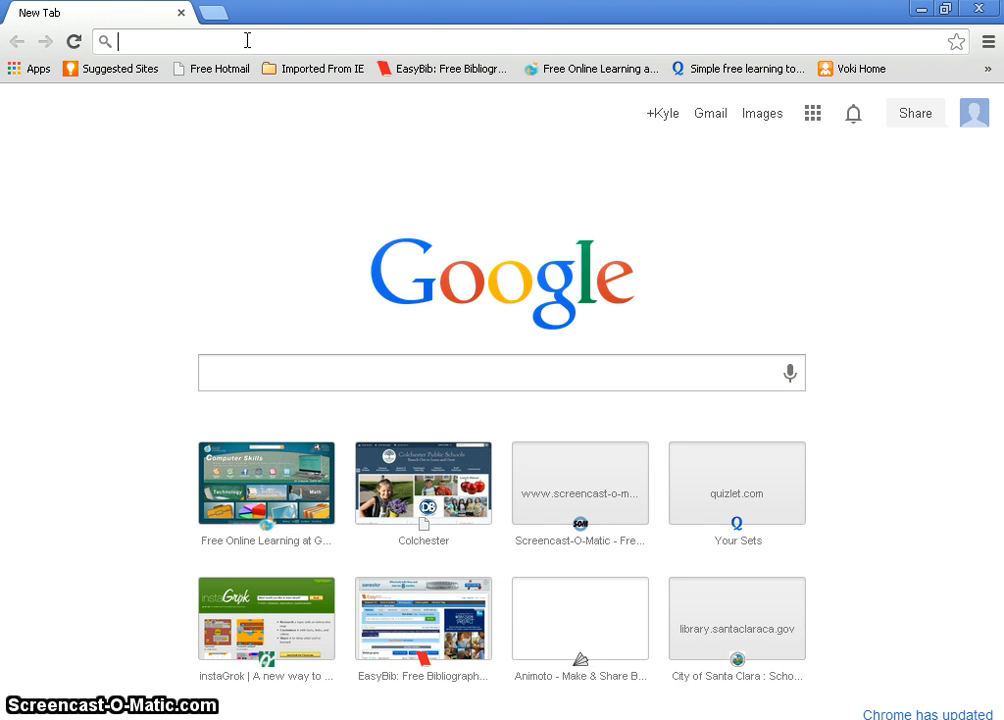
pyautogui.write('inst')
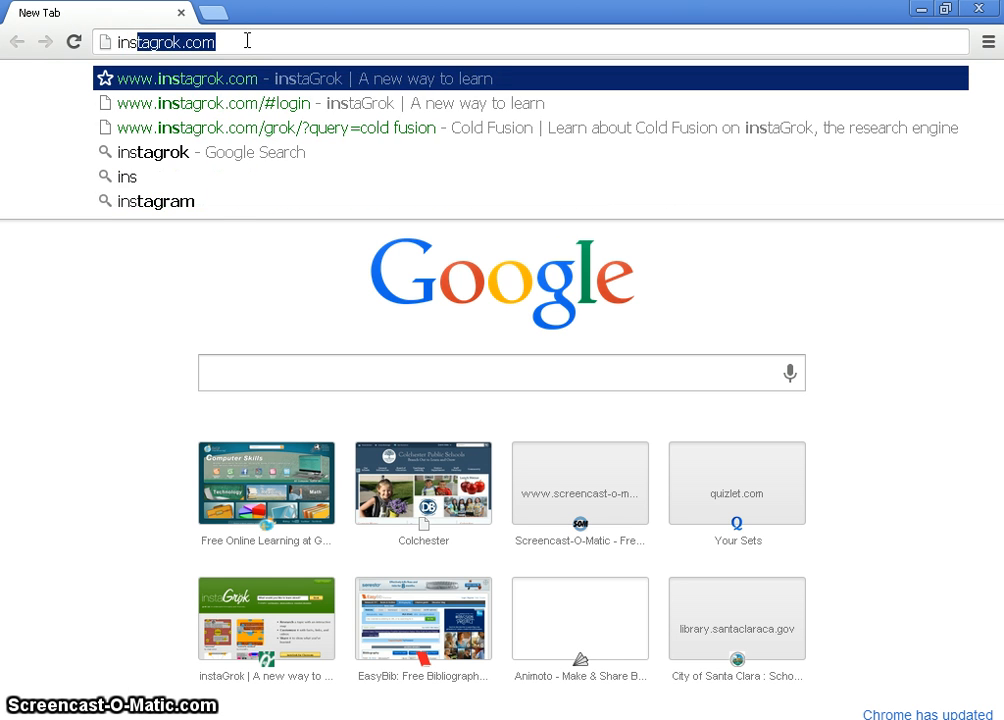
pyautogui.write('a')
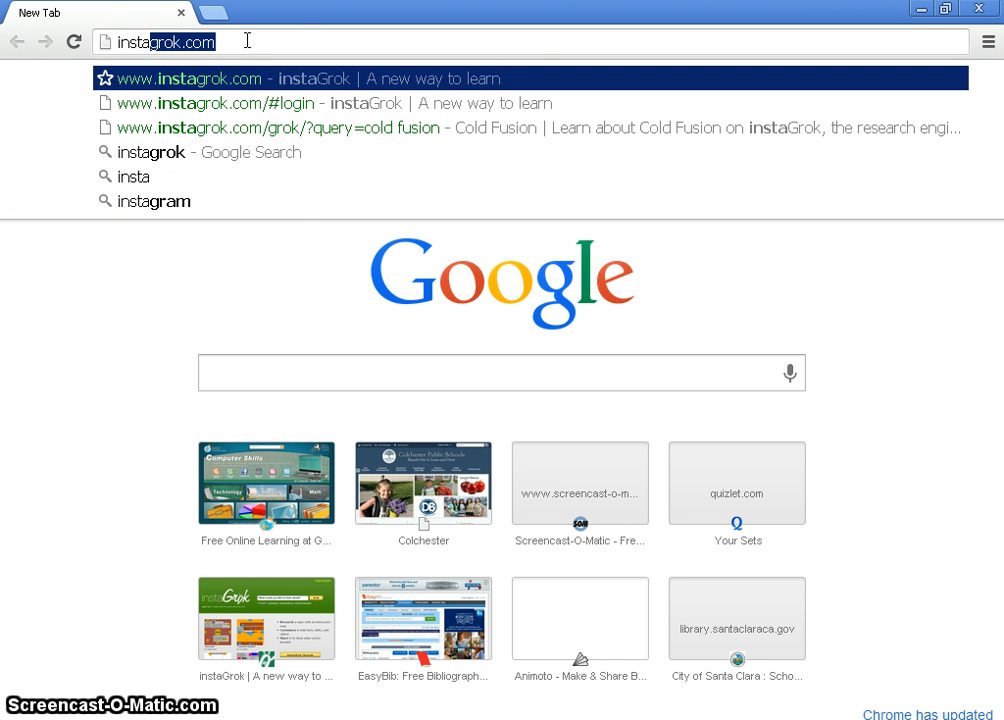
pyautogui.write('grok')
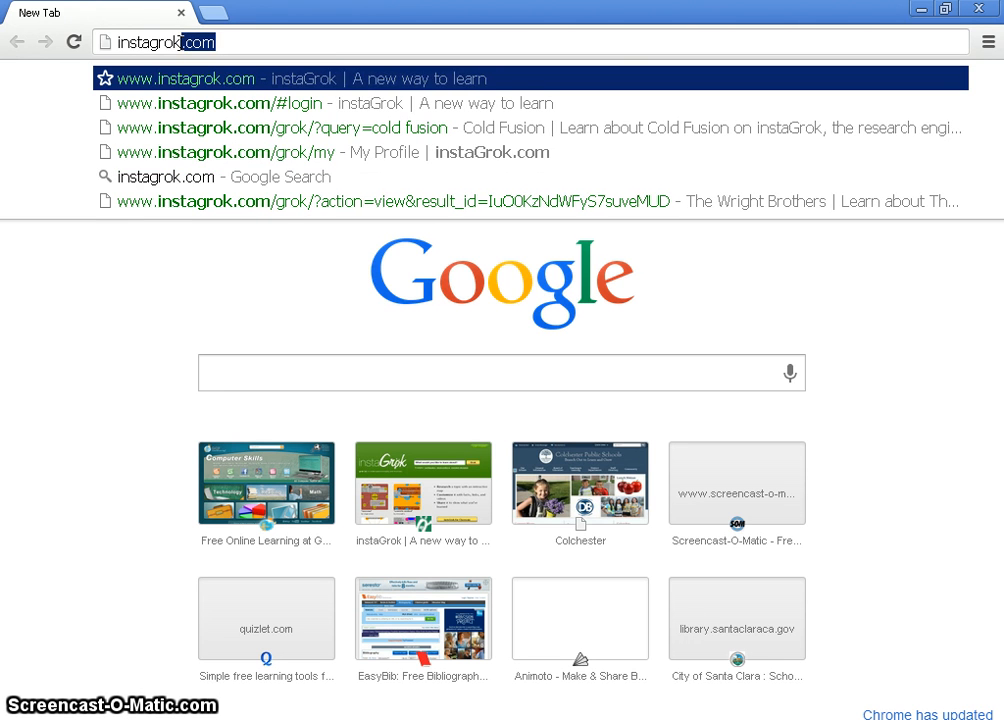
pyautogui.press('BackSpace')
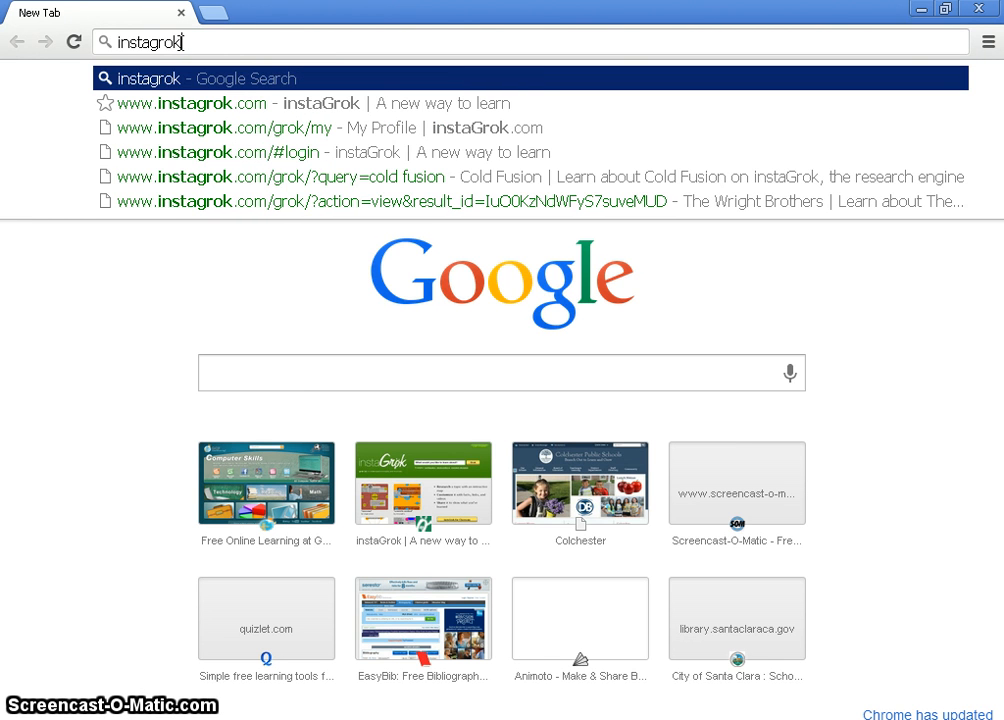
pyautogui.press('Return')
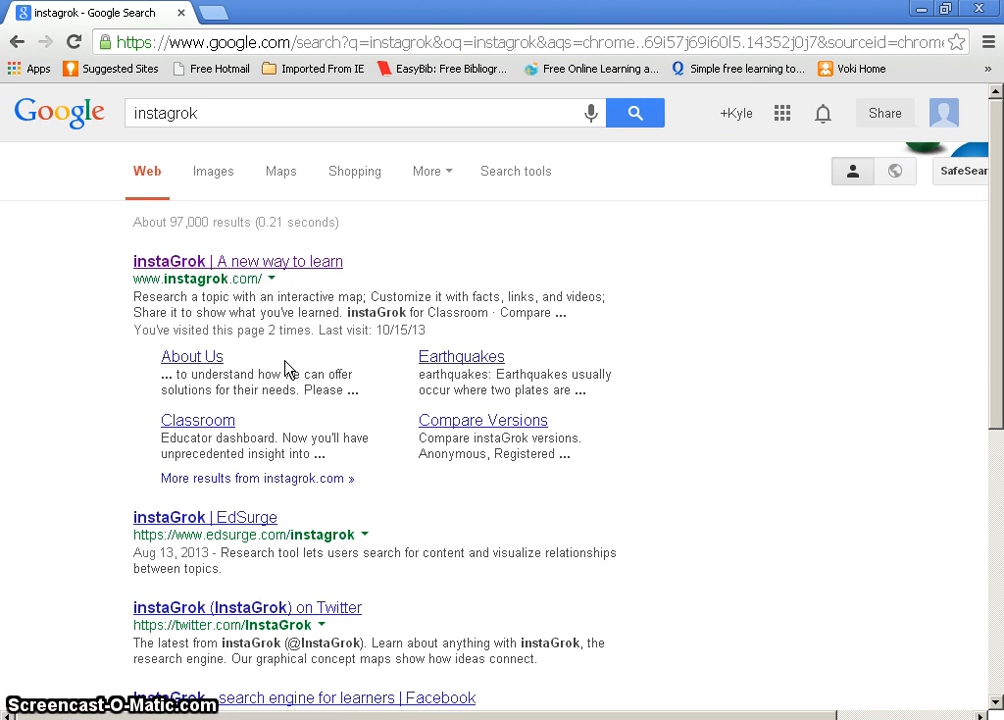
pyautogui.click(270, 262)
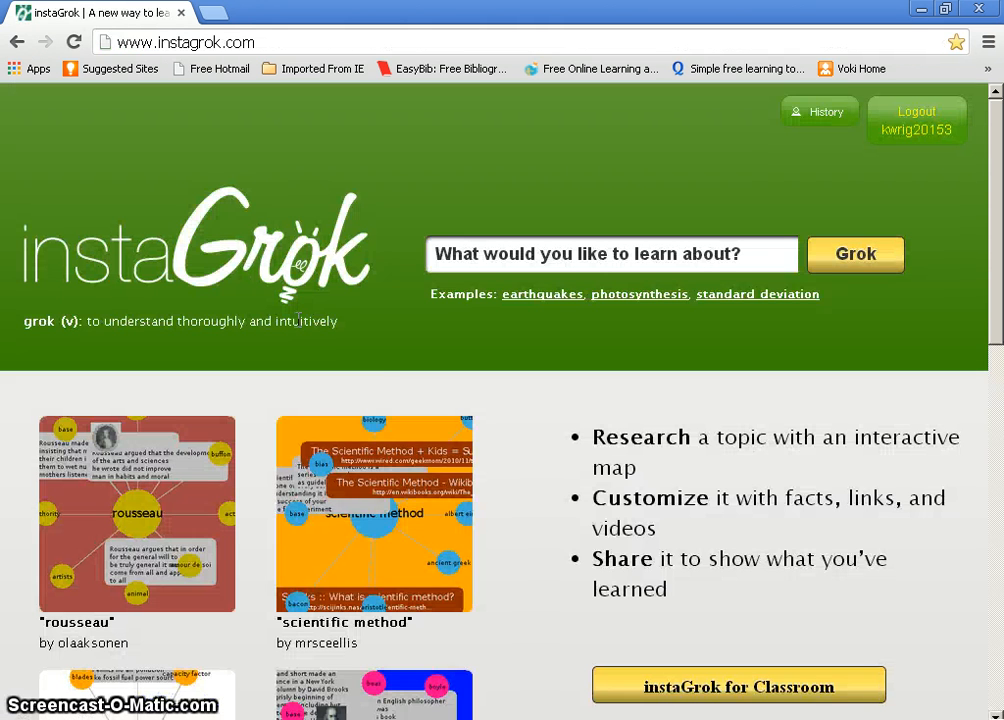
# - Log out of the current instaGrok account and open the login and registration form
pyautogui.click(895, 126)
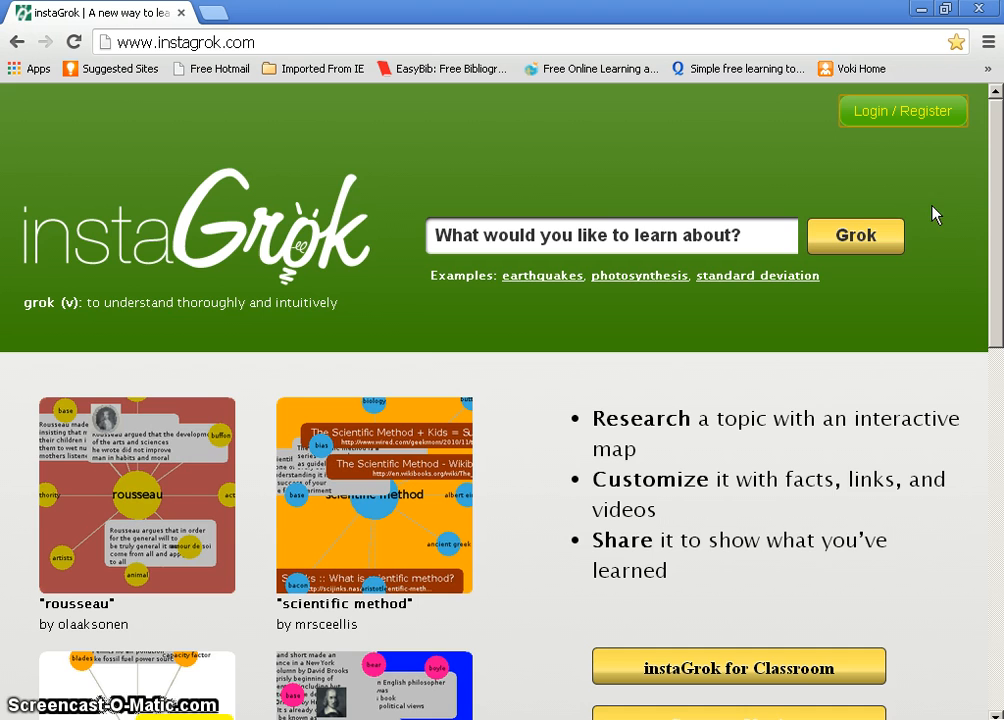
pyautogui.click(893, 114)
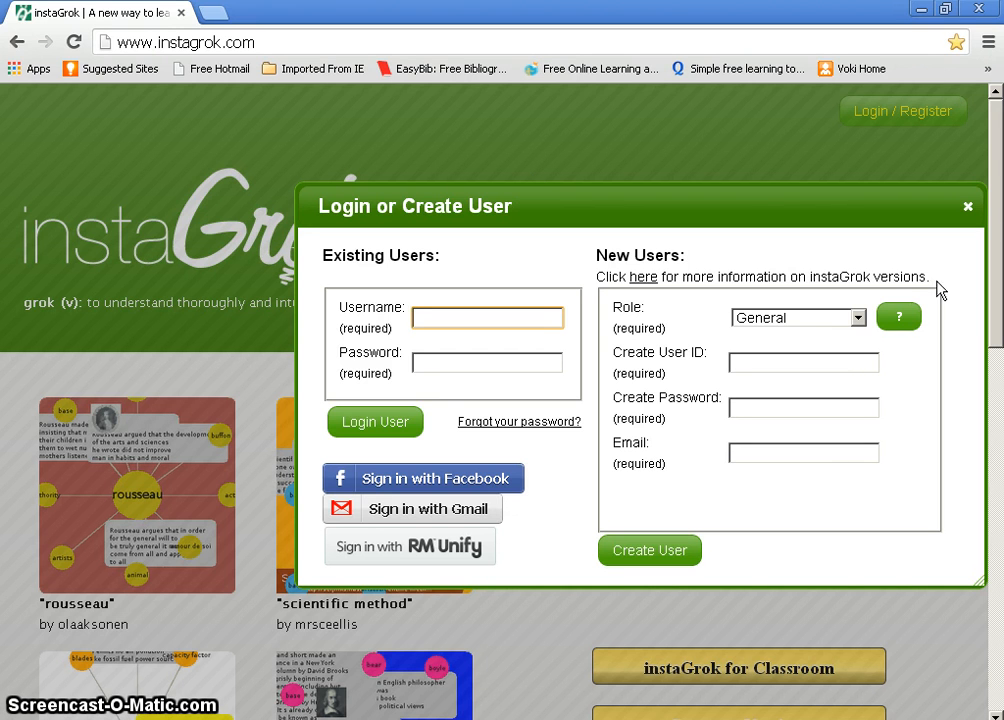
# - Compare the new-user registration fields for the Teacher/Librarian role with those for the Student role
pyautogui.click(858, 318)
pyautogui.click(810, 352)
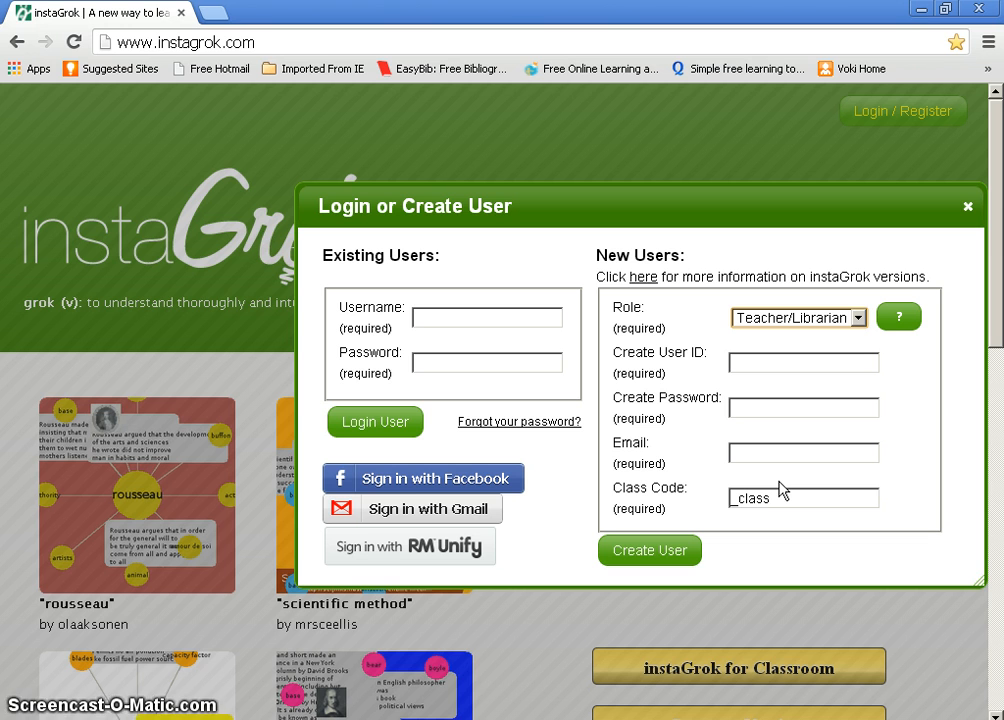
pyautogui.click(858, 318)
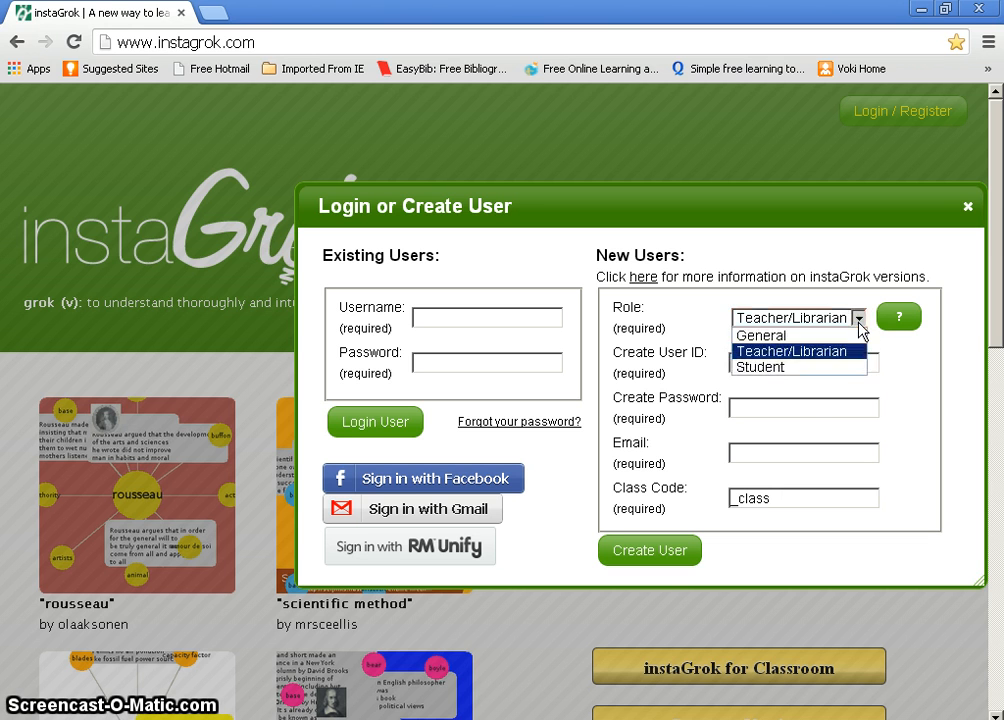
pyautogui.click(829, 366)
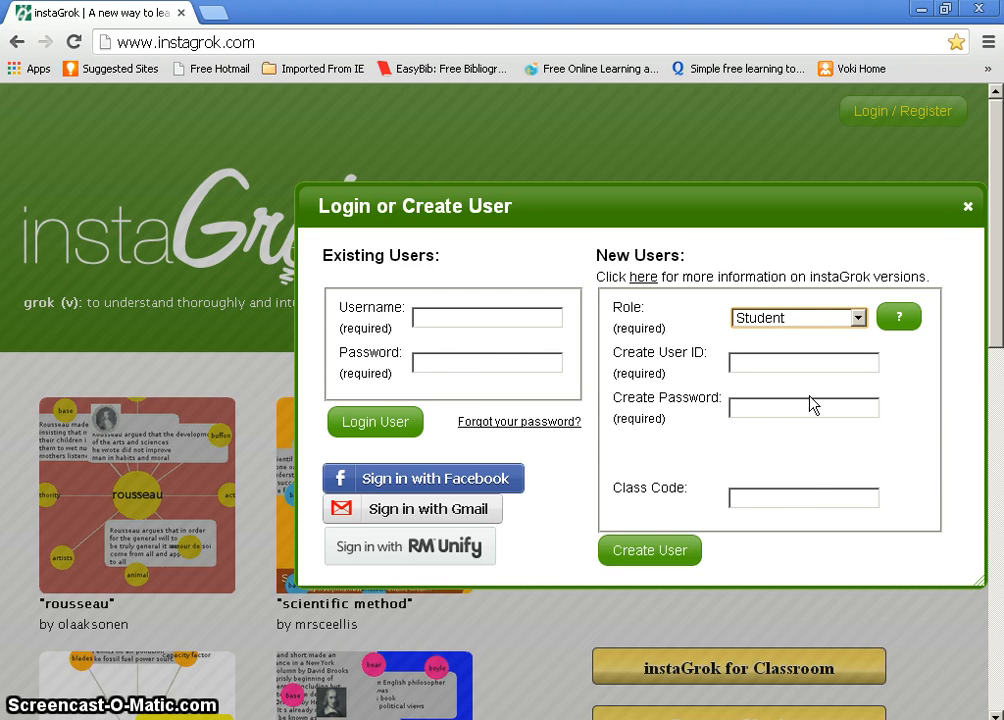
# - Log in as an existing user with the account's username and password
pyautogui.click(483, 318)
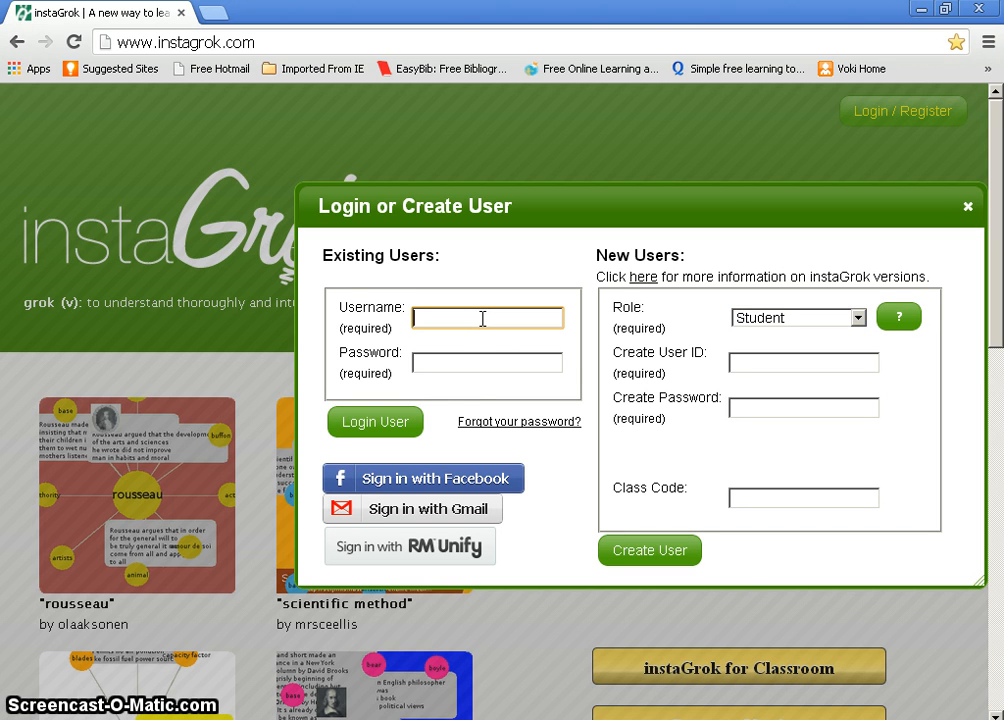
pyautogui.write('kwrt')
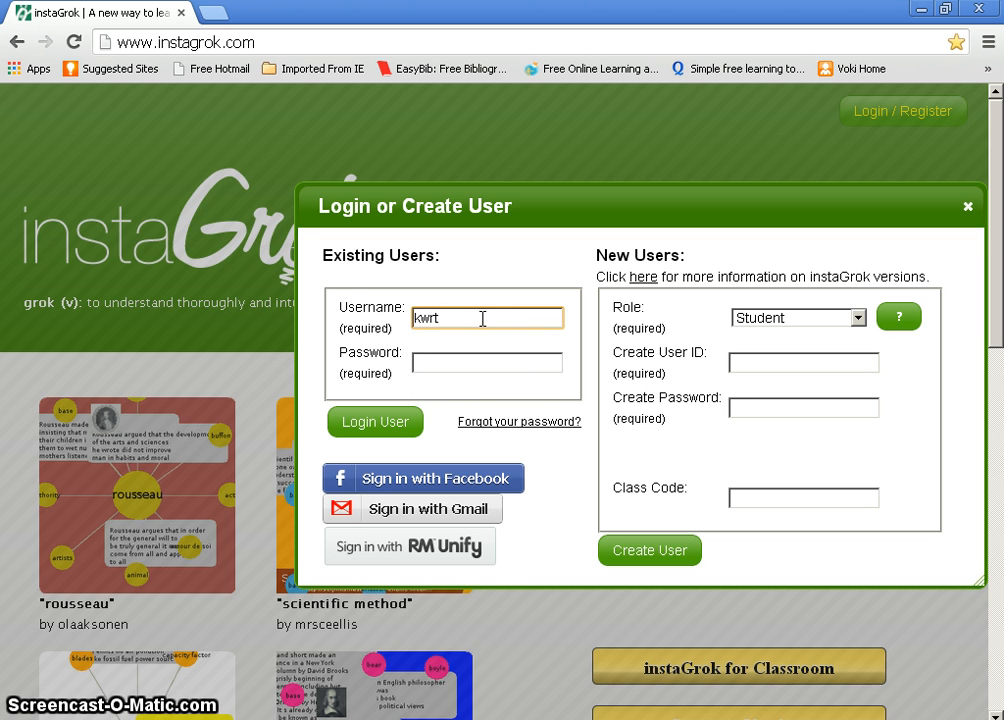
pyautogui.press('BackSpace')
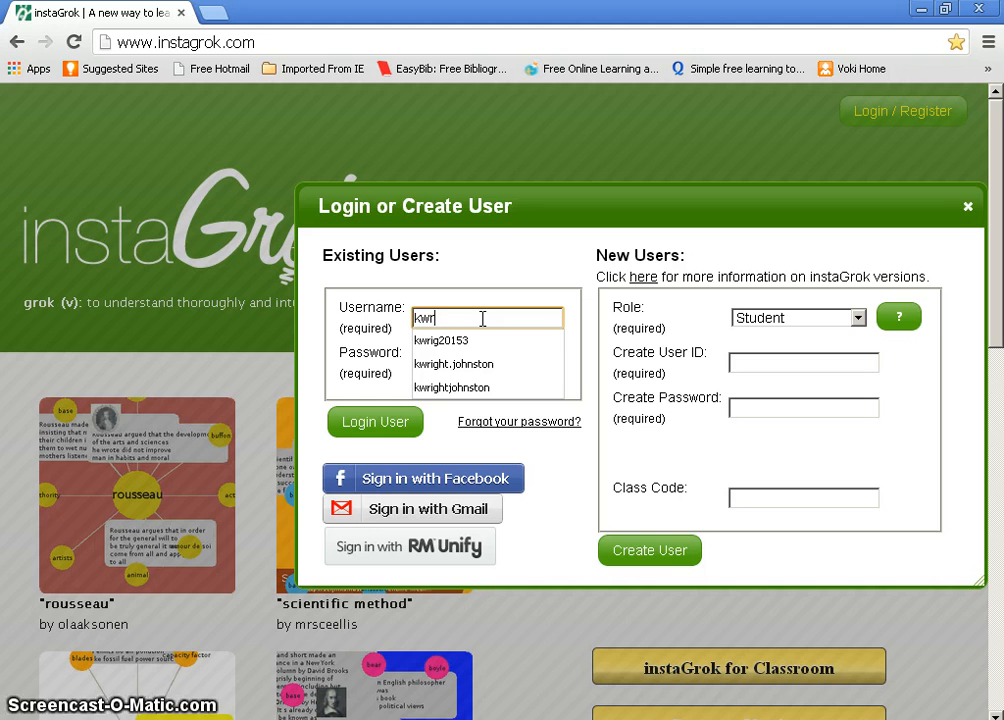
pyautogui.click(482, 341)
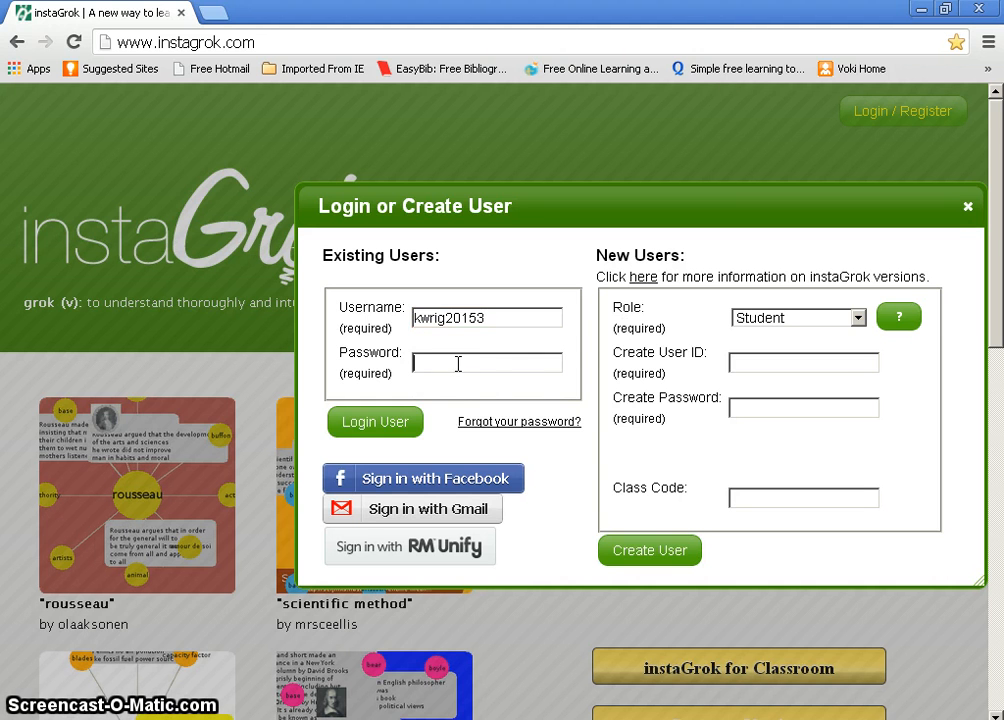
pyautogui.click(428, 368)
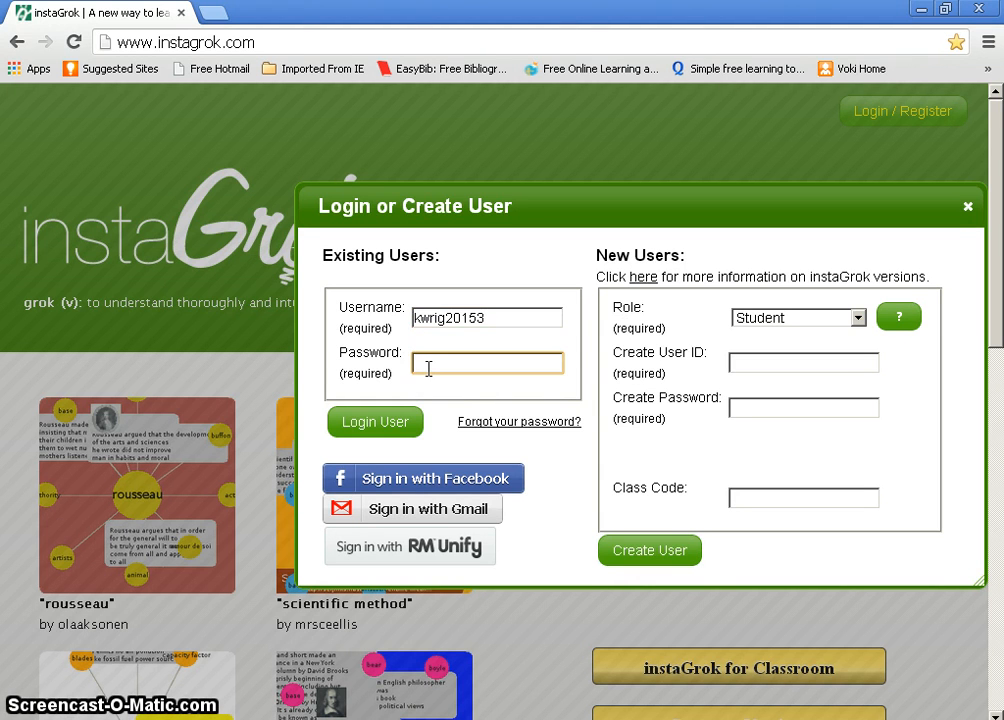
pyautogui.write('•••')
pyautogui.click(374, 421)
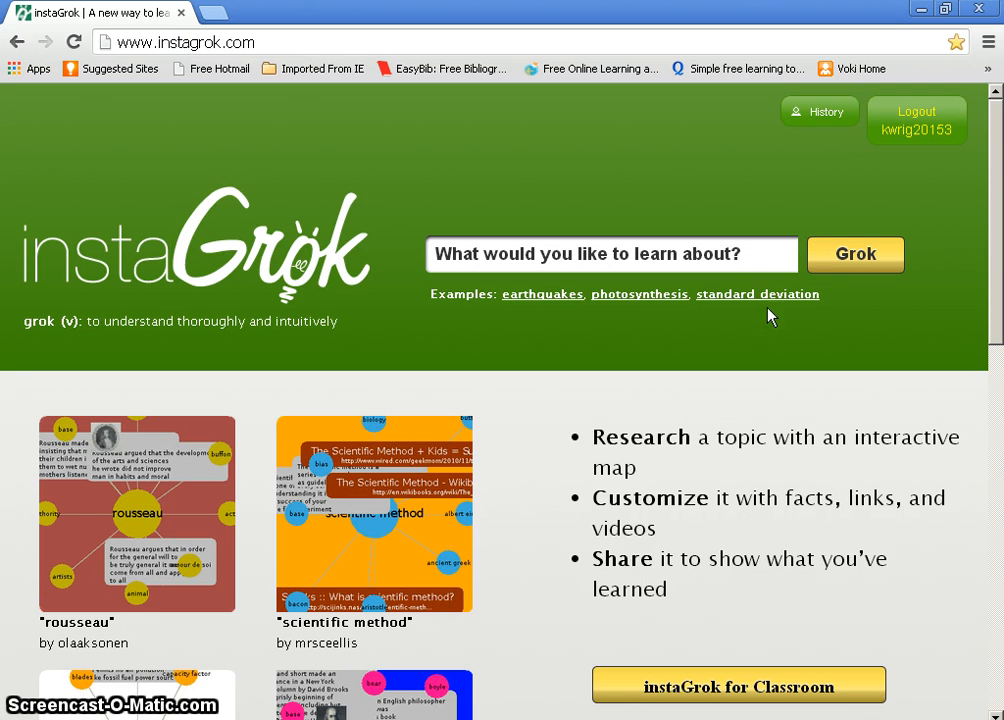
# - Open the saved concept map for "the wright brothers" from the account history and dismiss its facts pop-up
pyautogui.click(822, 118)
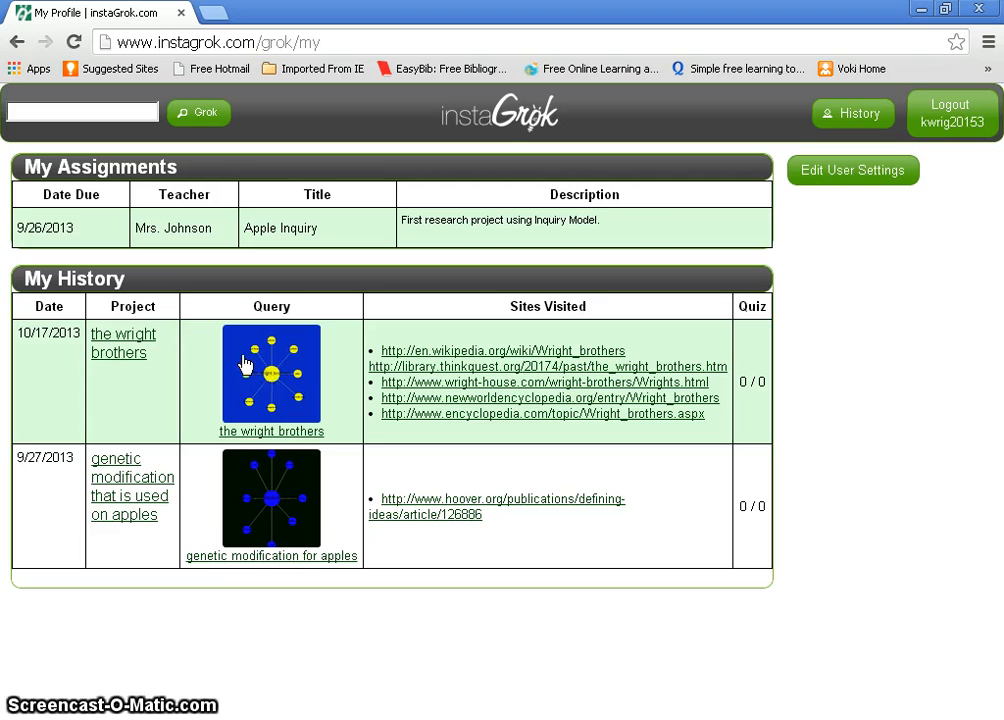
pyautogui.click(285, 400)
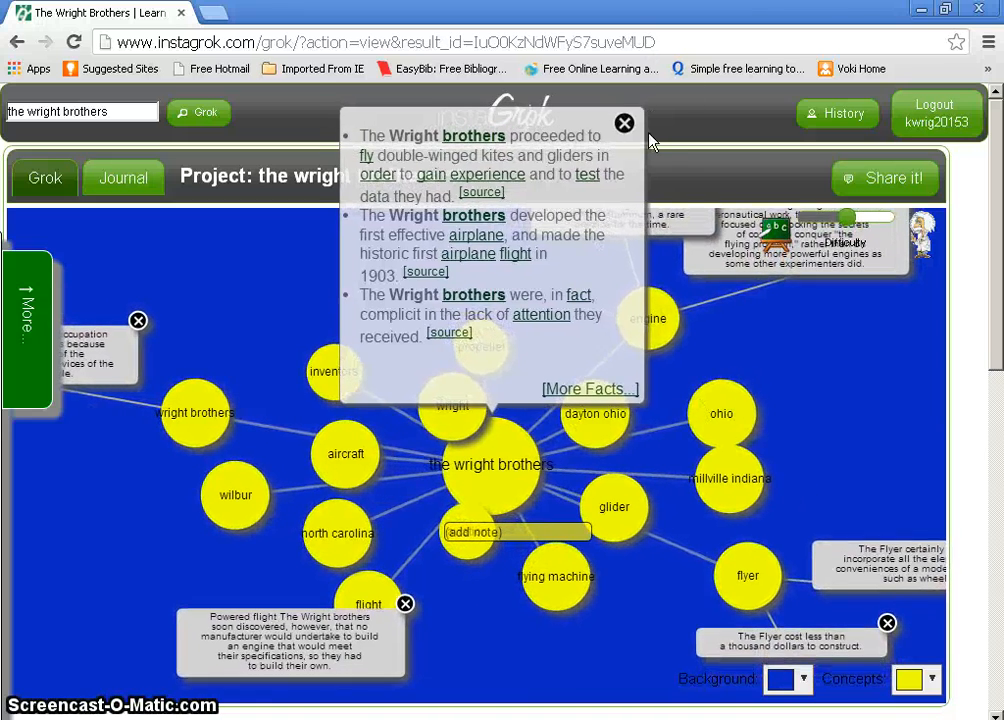
pyautogui.click(627, 123)
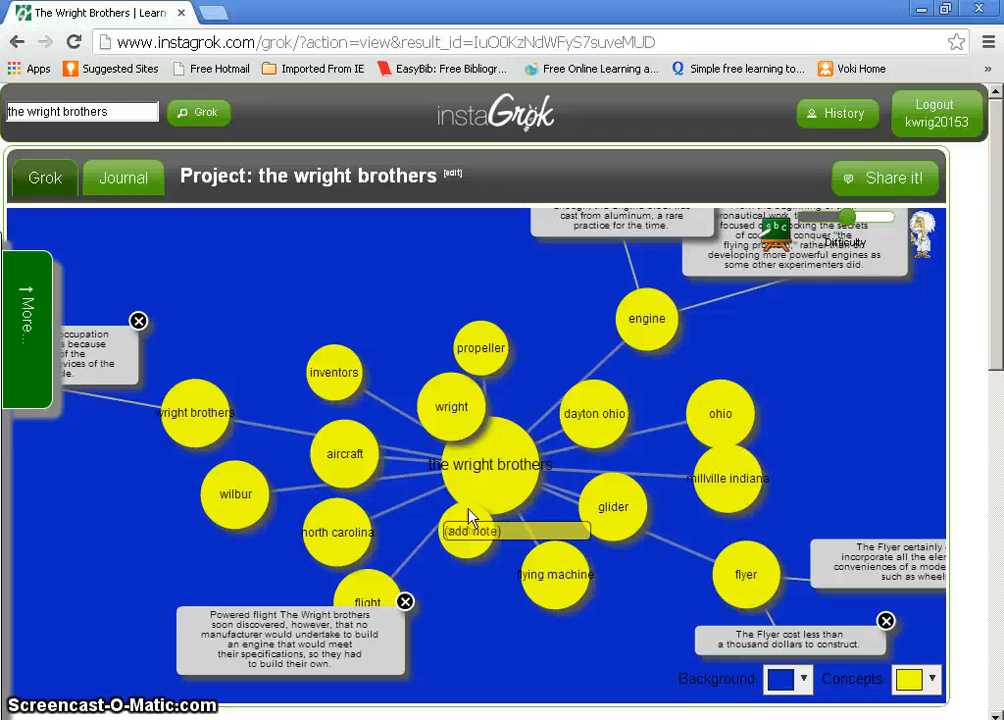
# - Change the concept map's background color to bright red
pyautogui.scroll(-1, 805, 648)
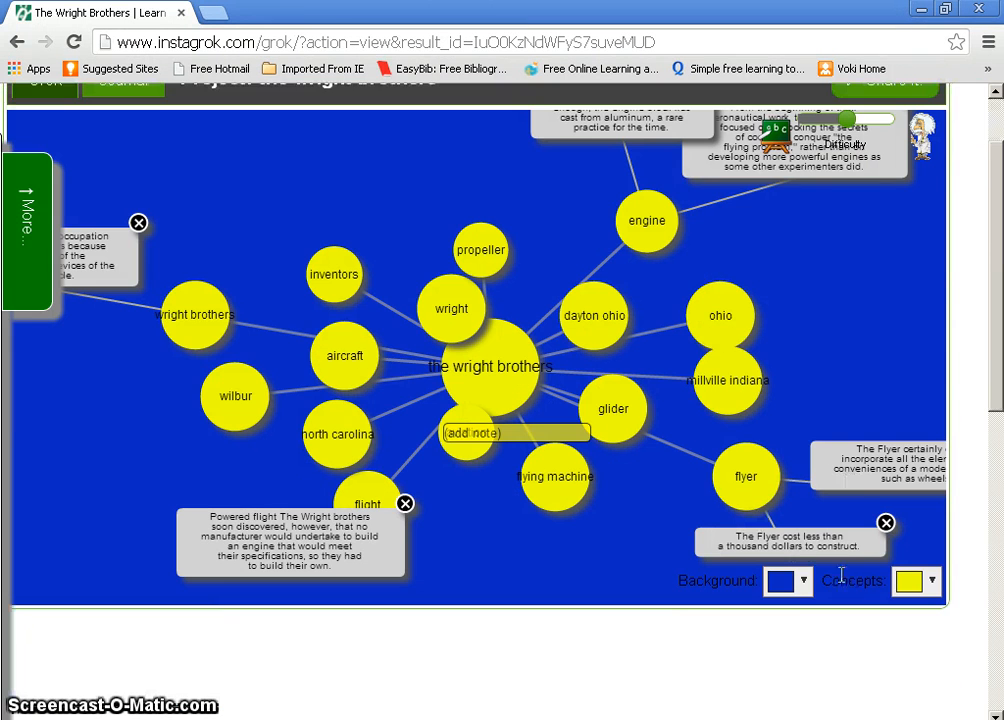
pyautogui.click(804, 580)
pyautogui.scroll(-2, 937, 614)
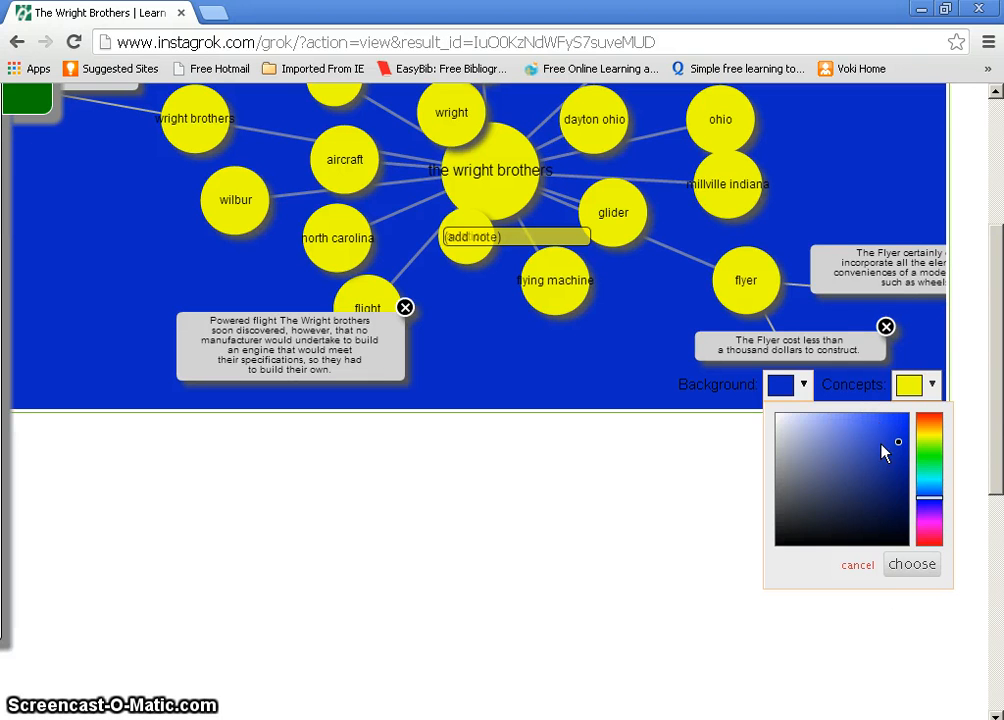
pyautogui.moveTo(933, 505); pyautogui.dragTo(934, 547)
pyautogui.moveTo(899, 443); pyautogui.dragTo(871, 412)
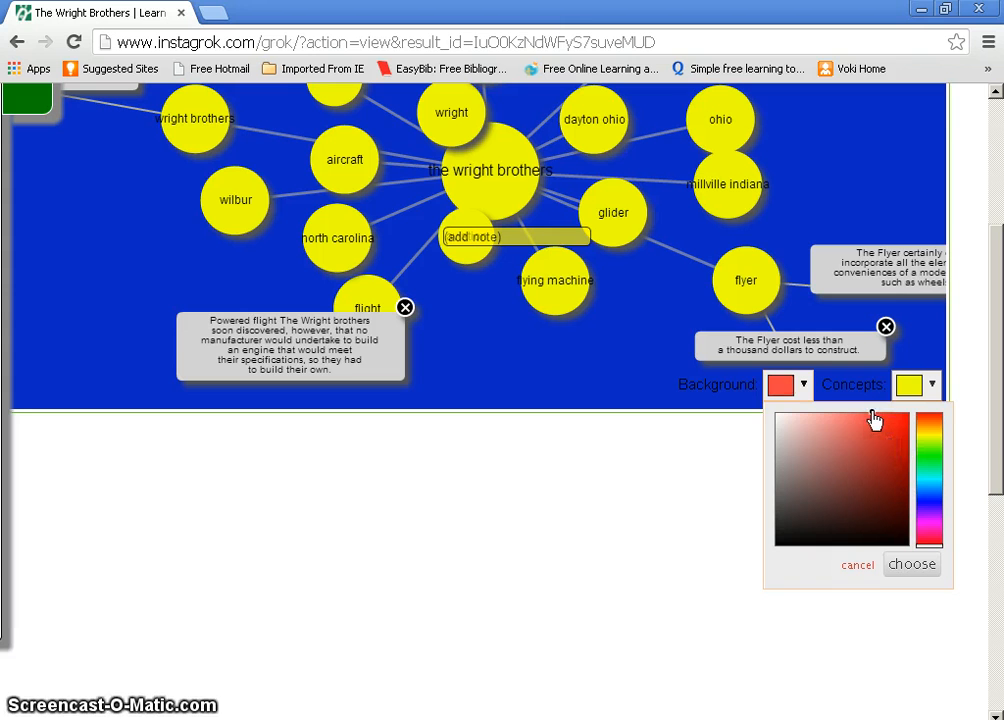
pyautogui.click(903, 415)
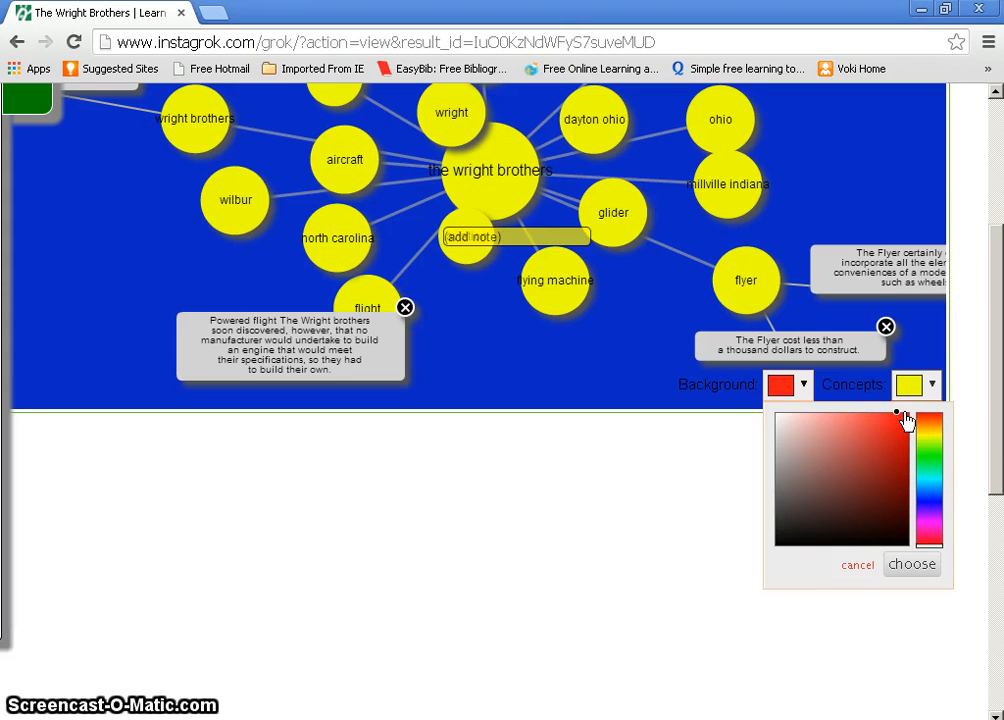
pyautogui.click(926, 569)
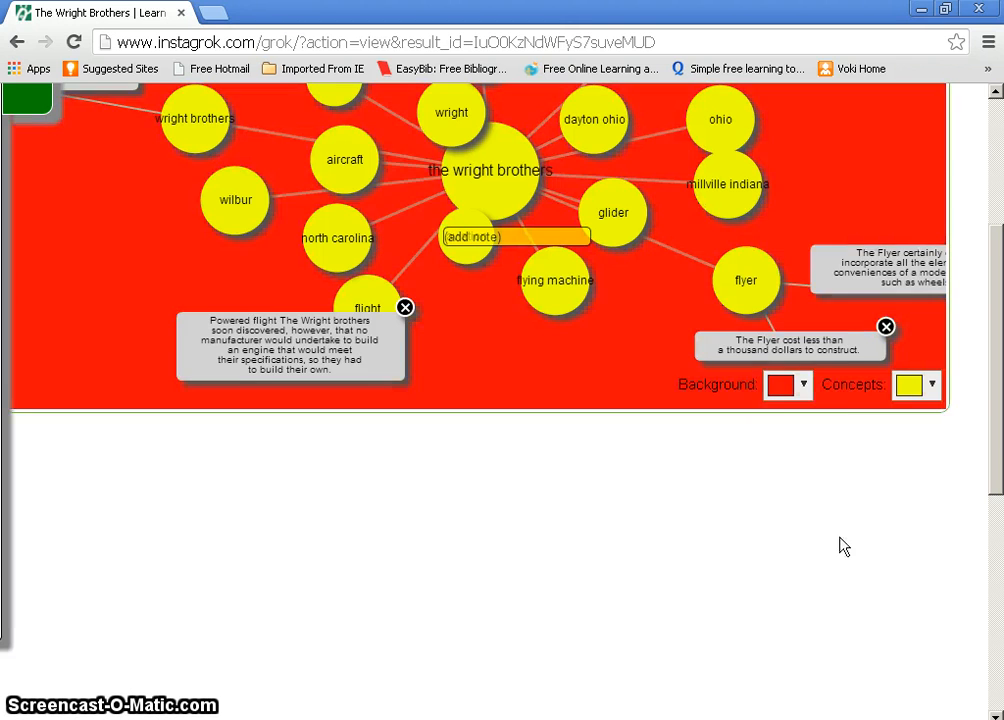
# - Change the color of the map's concept bubbles to green
pyautogui.click(932, 386)
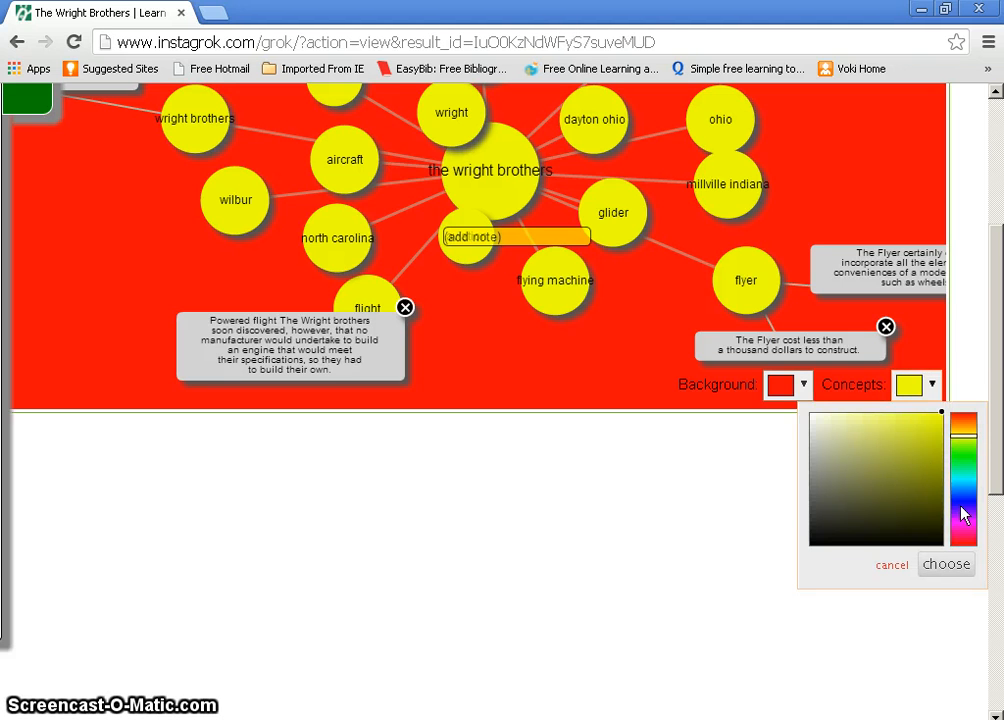
pyautogui.moveTo(965, 443); pyautogui.dragTo(963, 462)
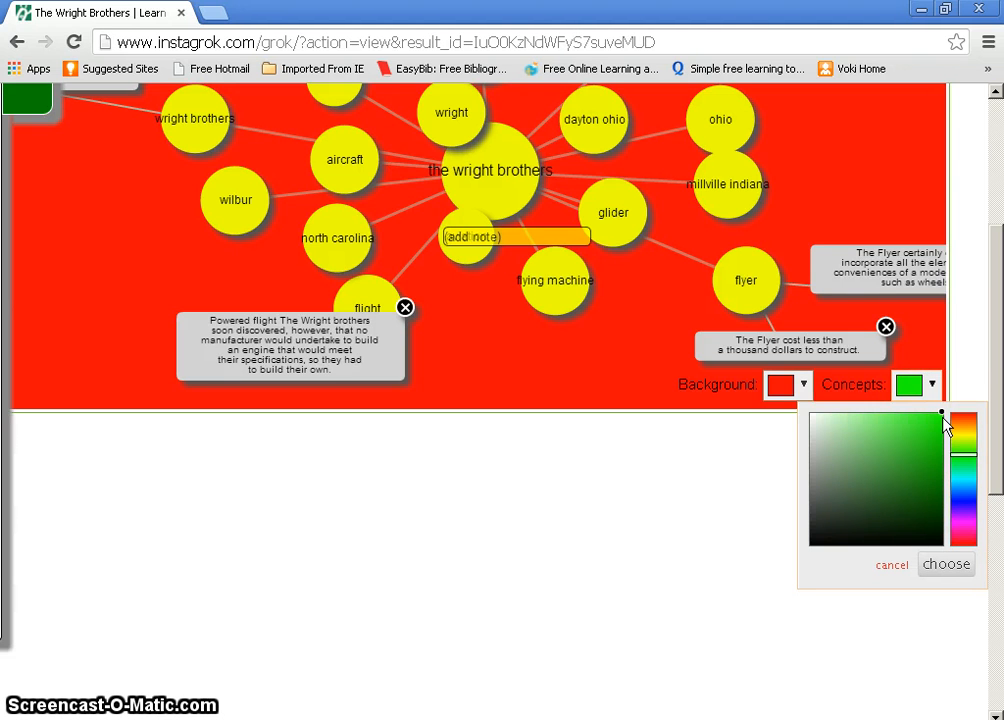
pyautogui.click(904, 421)
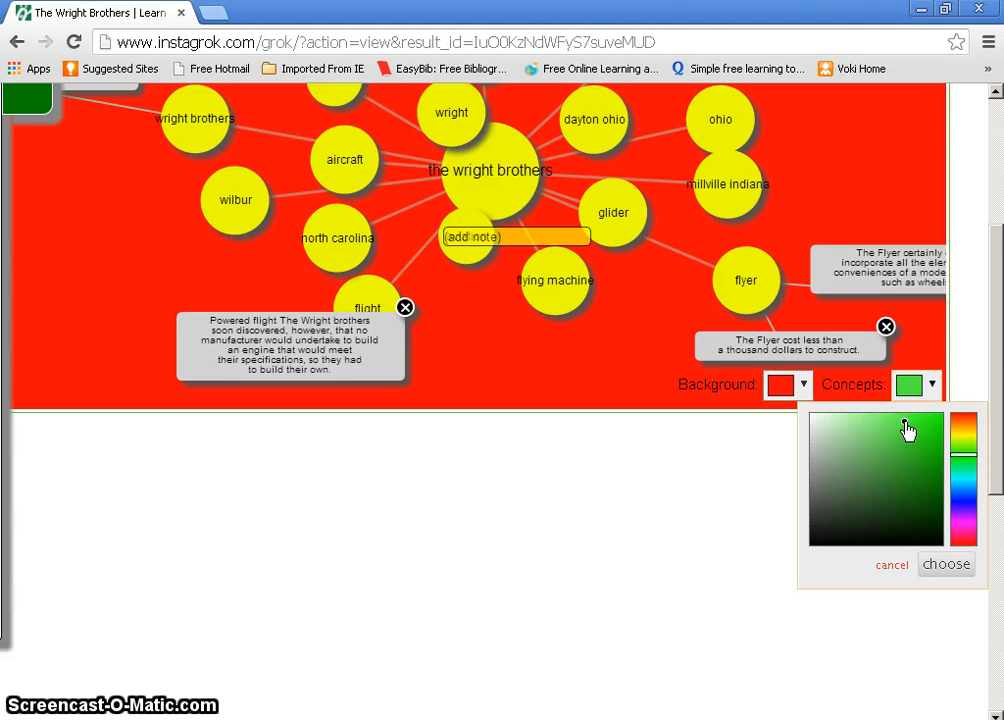
pyautogui.click(946, 565)
# - Display the facts for the ohio concept, open the first fact's source, and read through The Wright Story page
pyautogui.scroll(3, 751, 610)
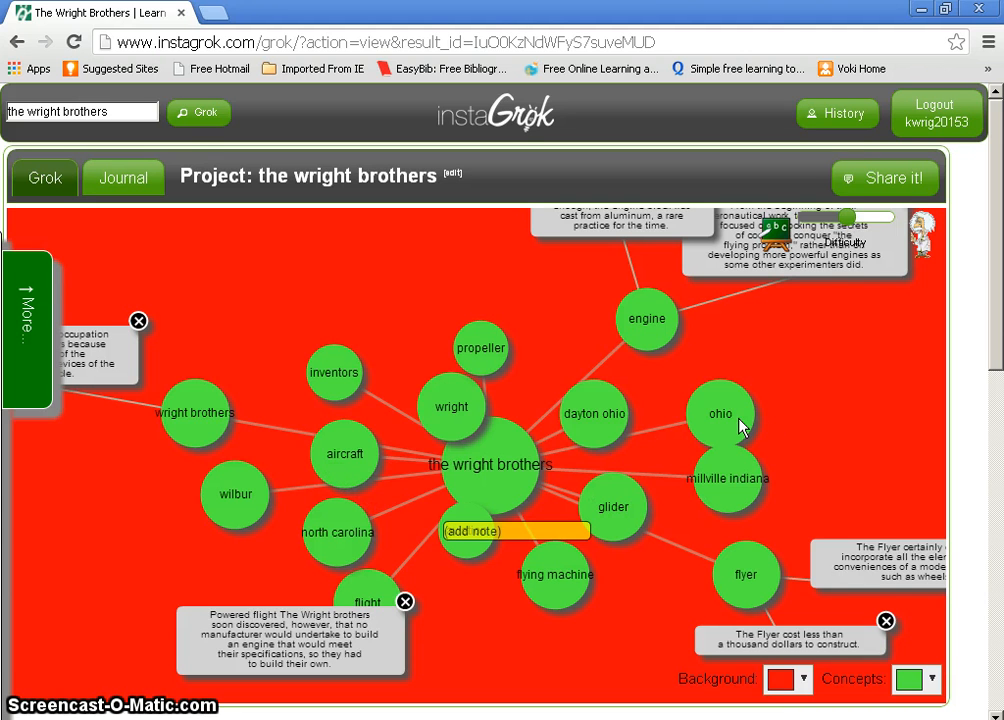
pyautogui.click(709, 425)
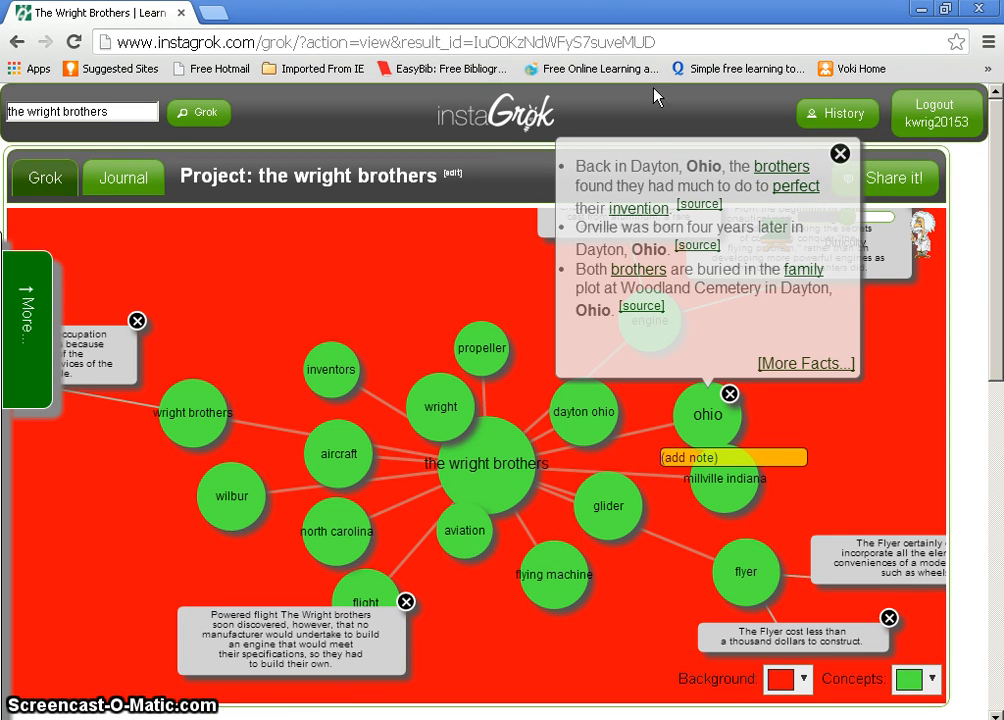
pyautogui.click(699, 204)
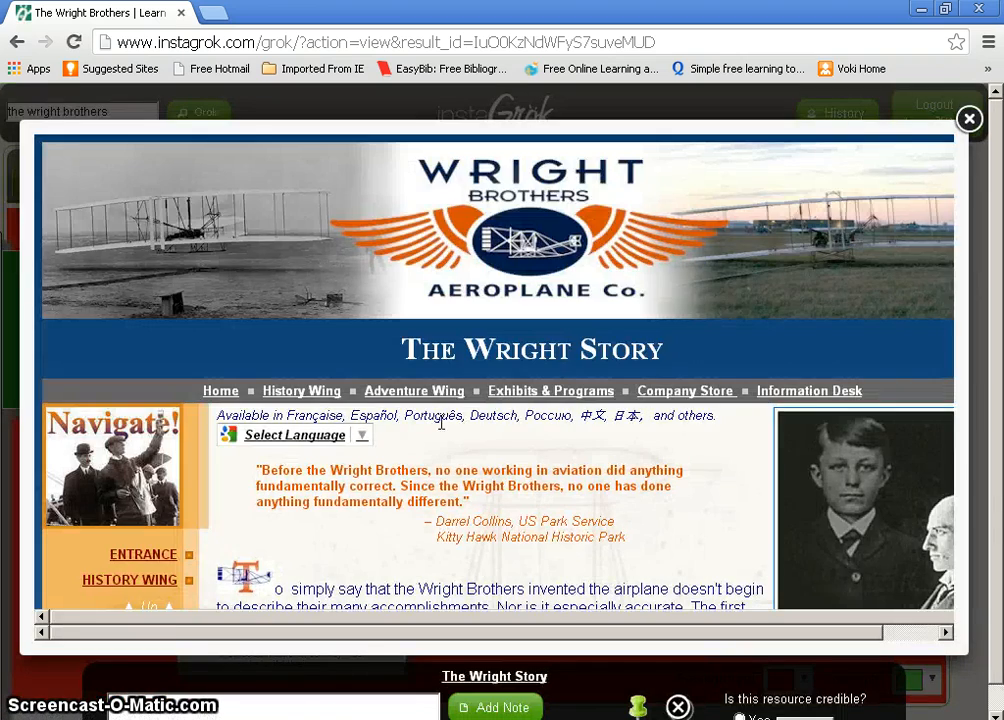
pyautogui.scroll(-4, 407, 423)
pyautogui.scroll(-4, 407, 423)
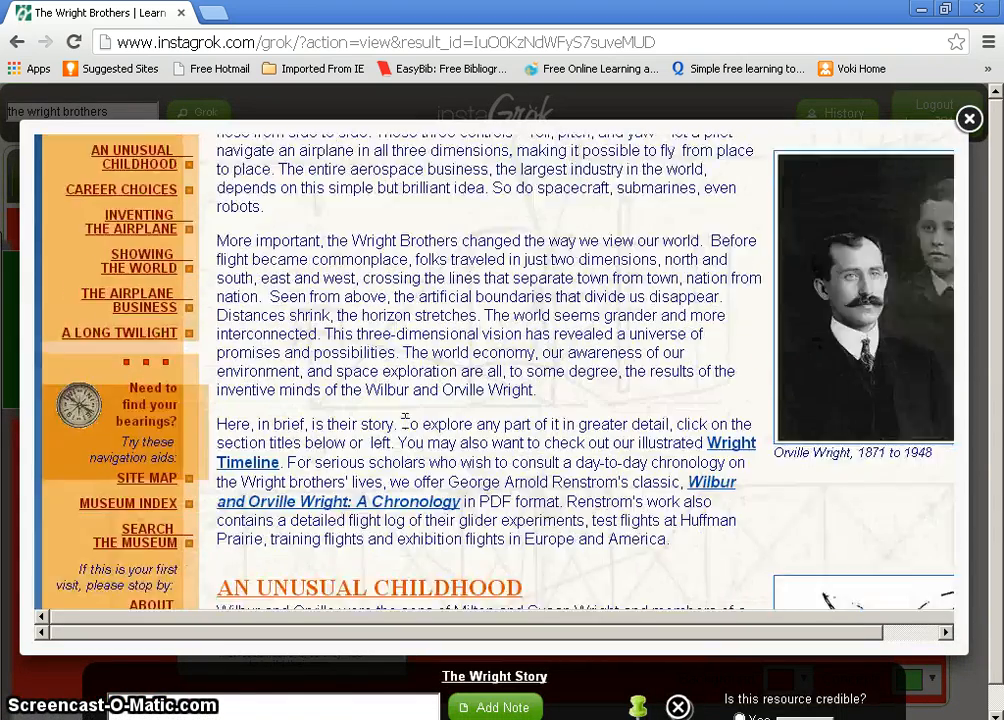
pyautogui.scroll(2, 494, 443)
pyautogui.scroll(4, 494, 443)
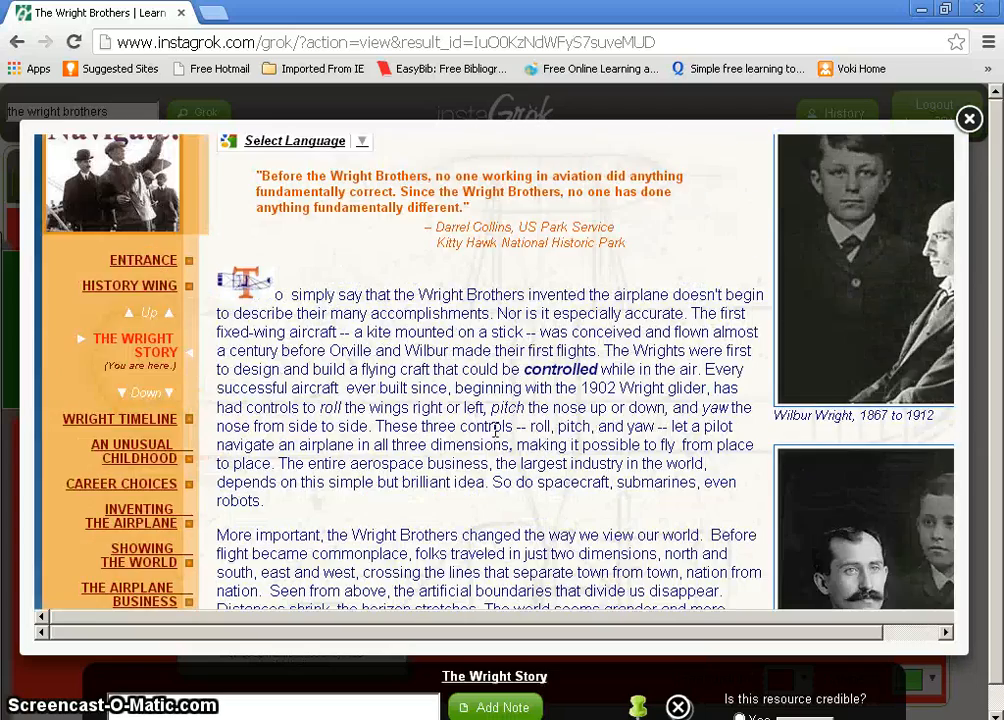
pyautogui.scroll(-11, 490, 430)
pyautogui.scroll(-2, 491, 424)
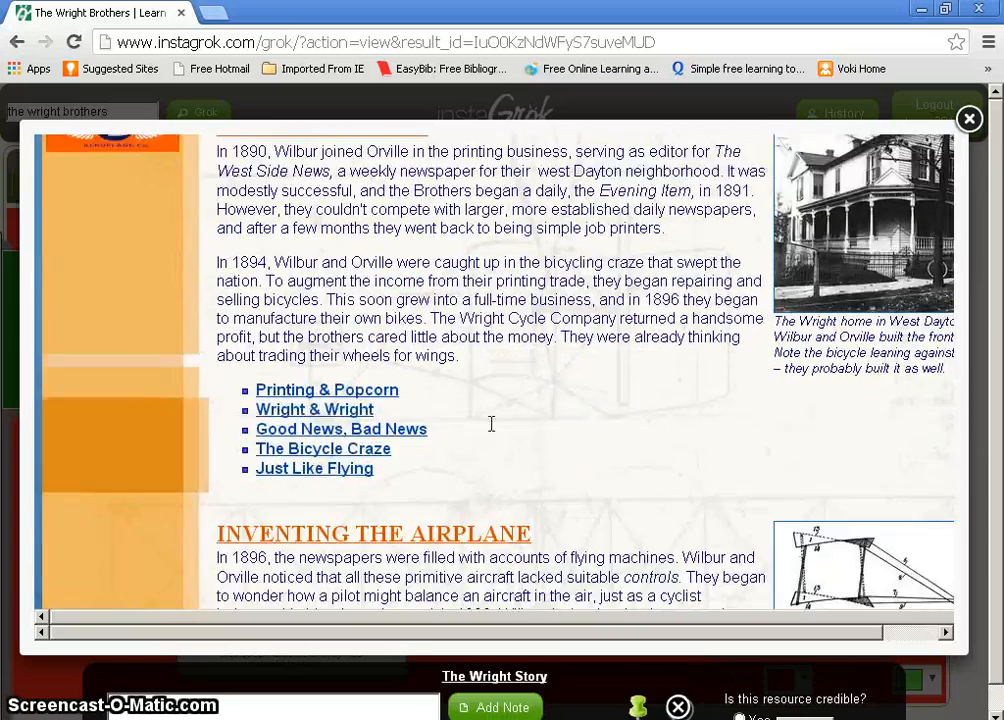
# - Return to the beginning of The Wright Story page and close the source viewer
pyautogui.scroll(14, 490, 420)
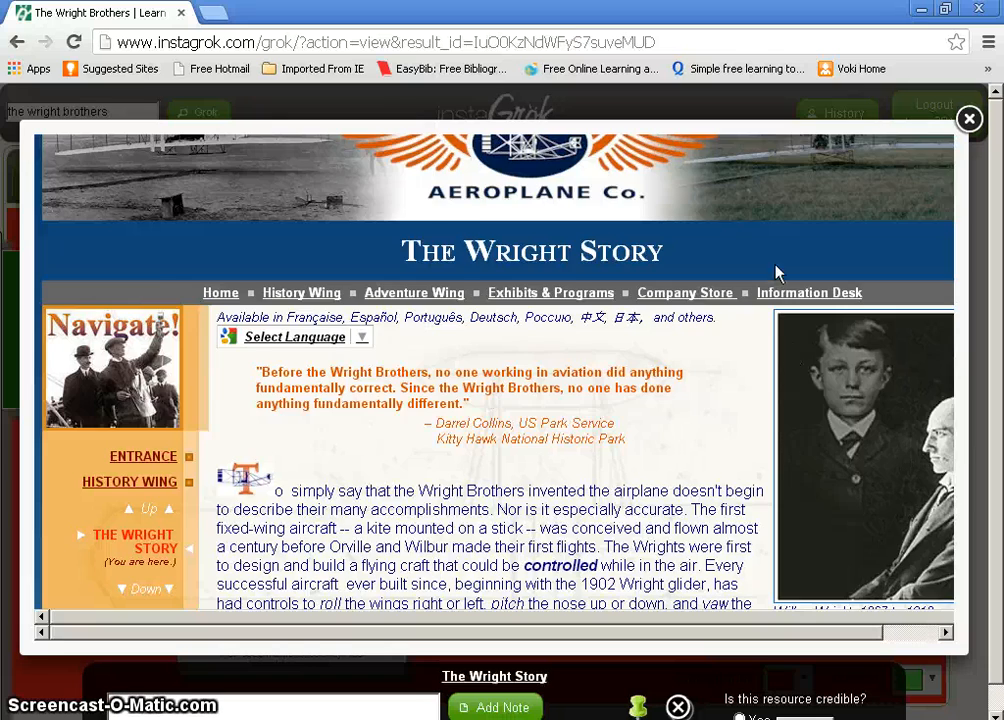
pyautogui.scroll(2, 701, 325)
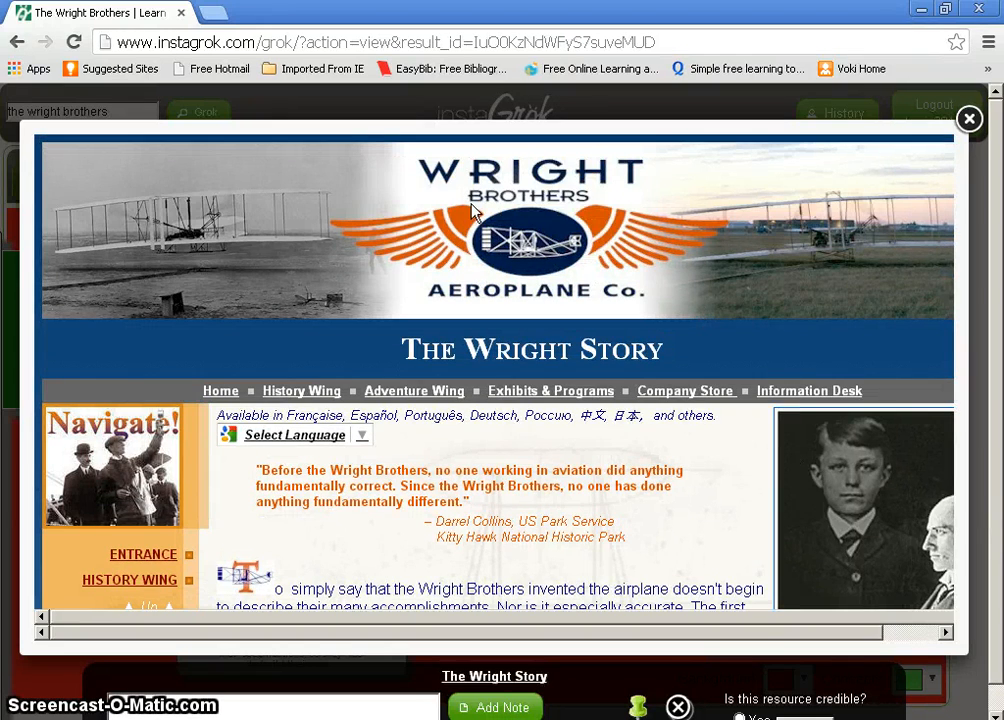
pyautogui.click(969, 119)
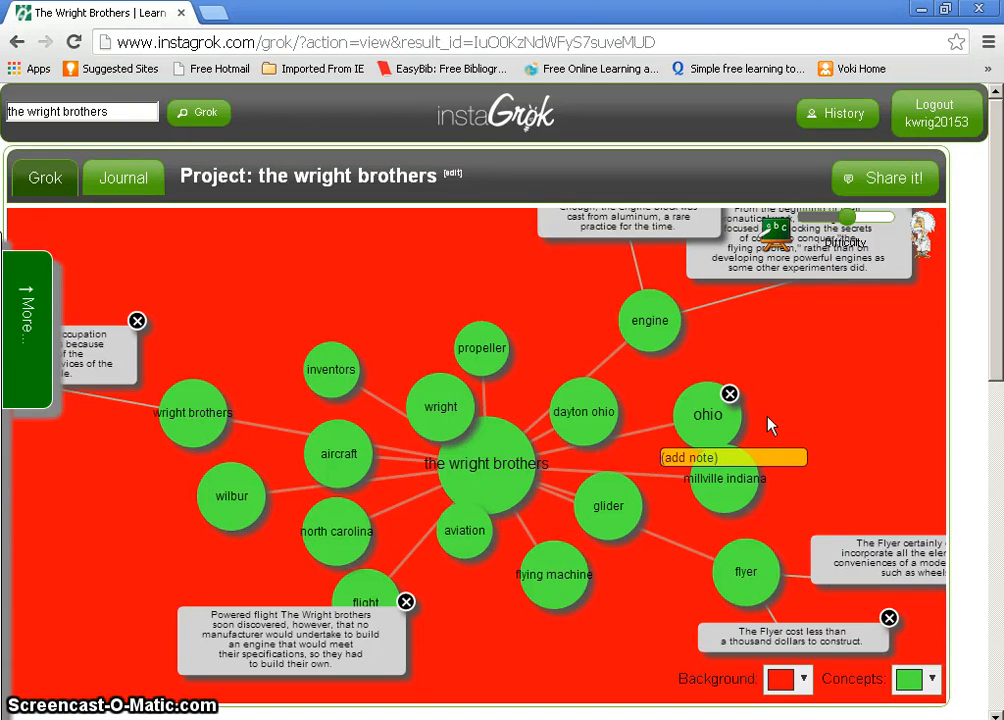
# - Open the full key facts for the ohio concept and remove the fact that Orville was born four years later in Dayton
pyautogui.click(705, 420)
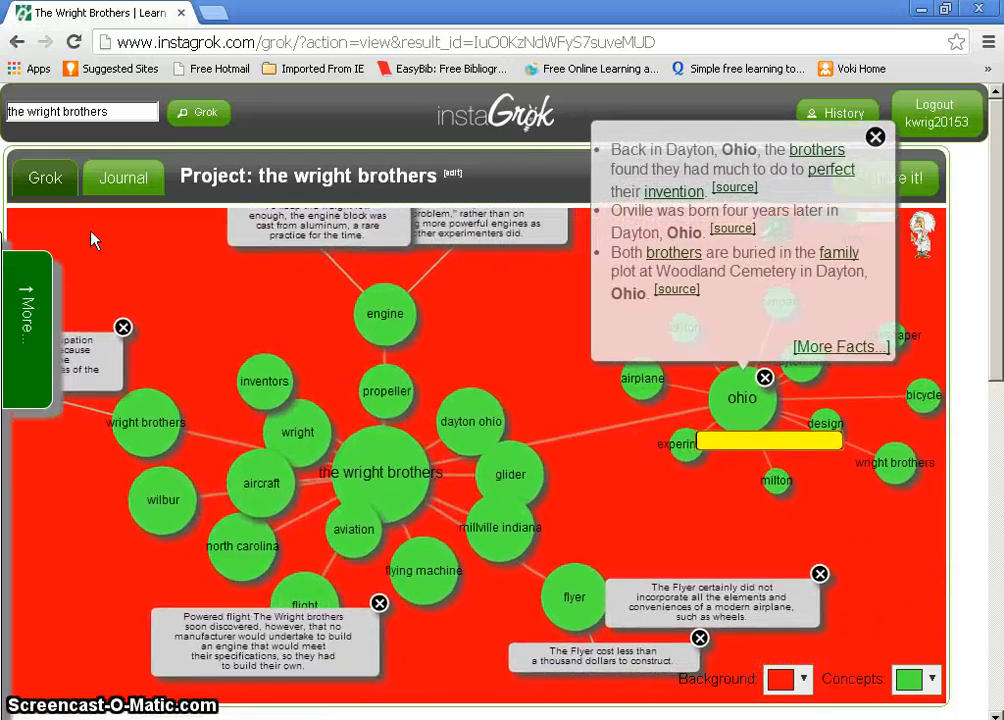
pyautogui.click(29, 320)
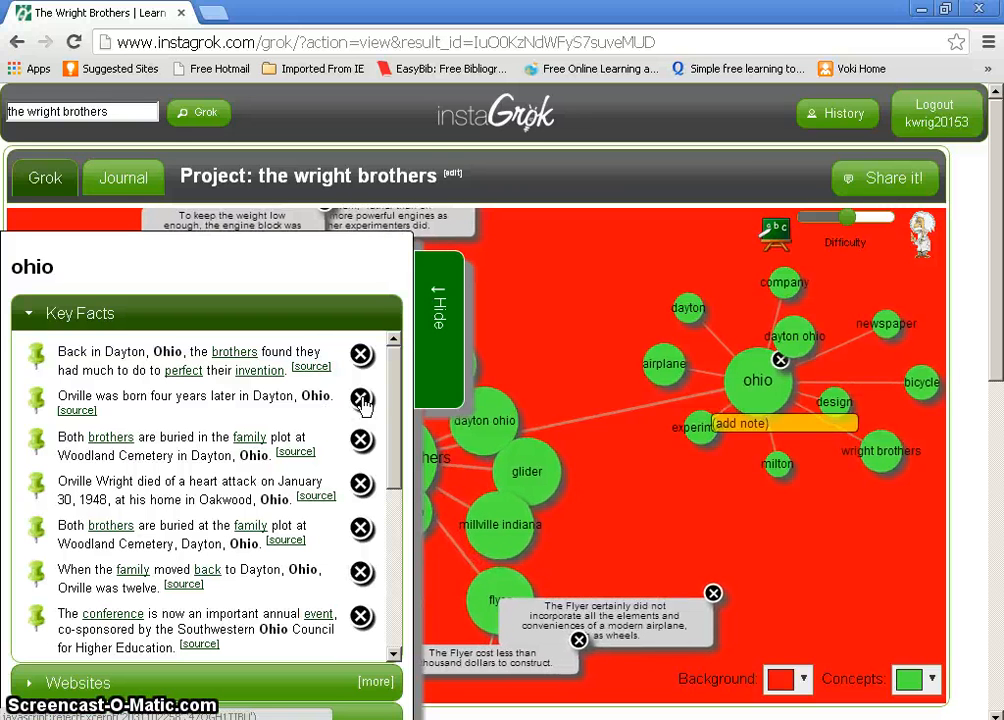
pyautogui.click(360, 399)
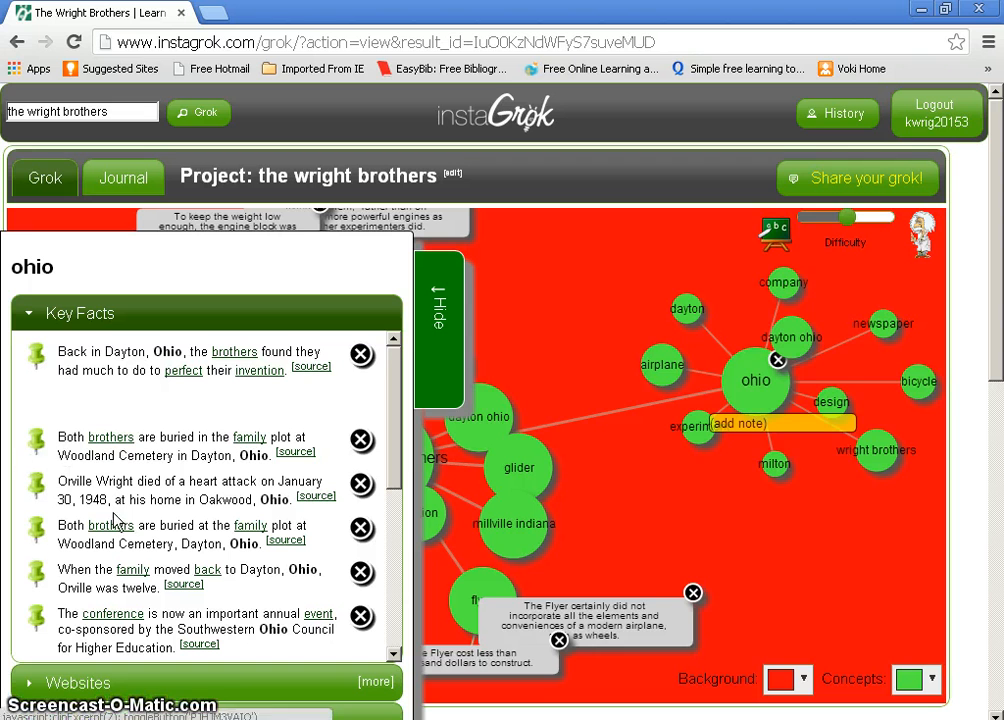
pyautogui.click(37, 447)
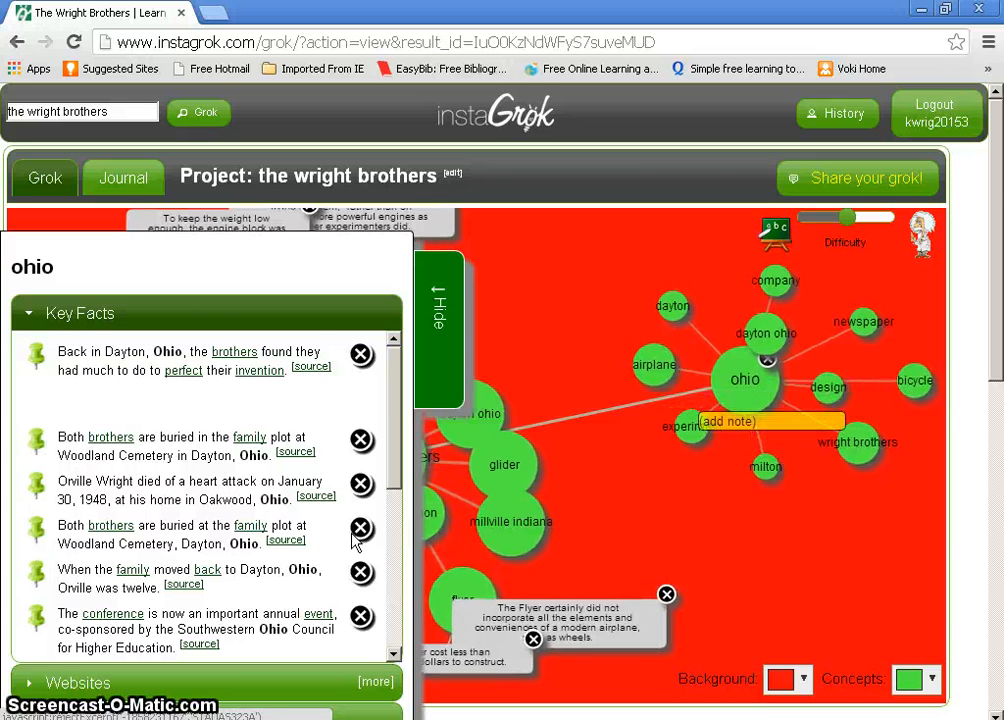
pyautogui.click(452, 356)
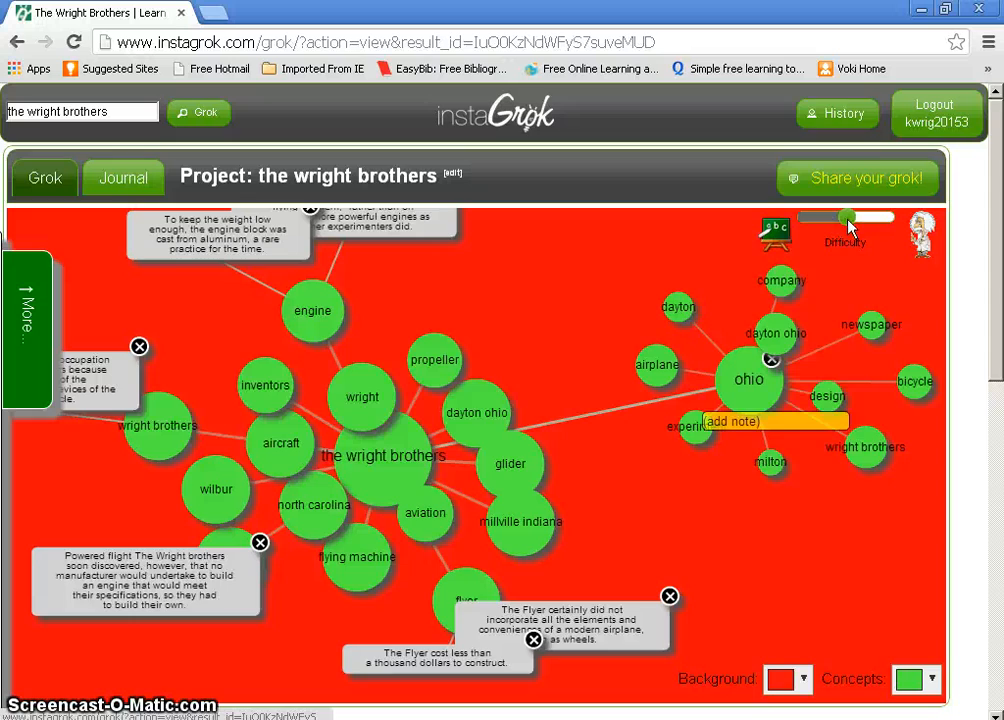
pyautogui.moveTo(848, 220)
pyautogui.mouseDown()
pyautogui.moveTo(806, 218)
pyautogui.moveTo(925, 205)
pyautogui.moveTo(858, 215)
pyautogui.mouseUp()
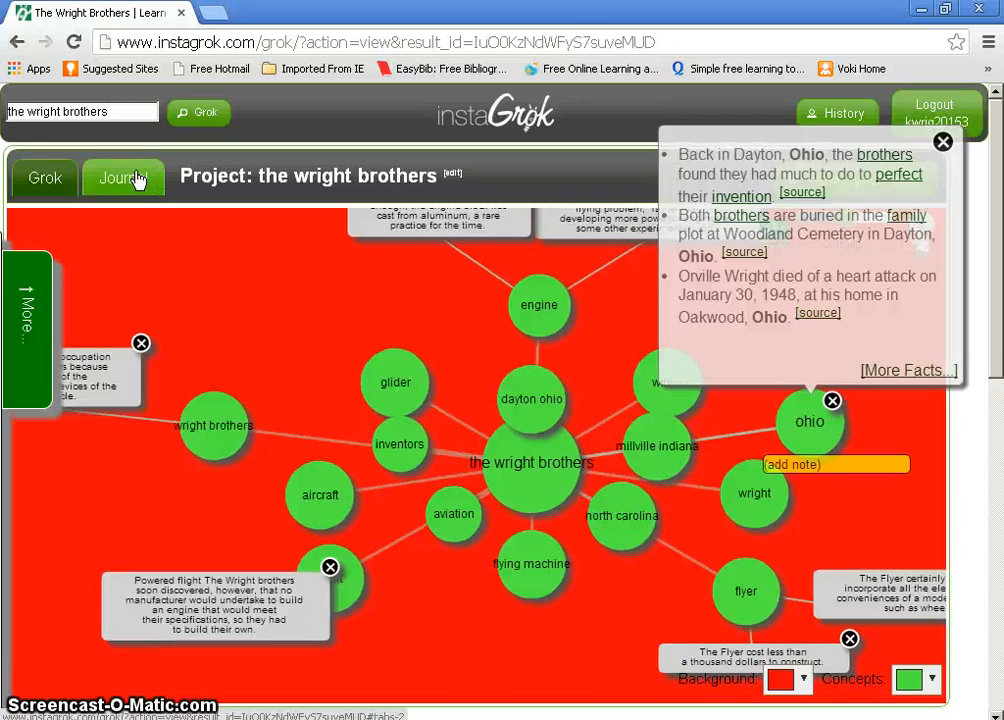
# - Open the project's journal and review the citations in its Works Cited section
pyautogui.click(138, 179)
pyautogui.scroll(-6, 757, 444)
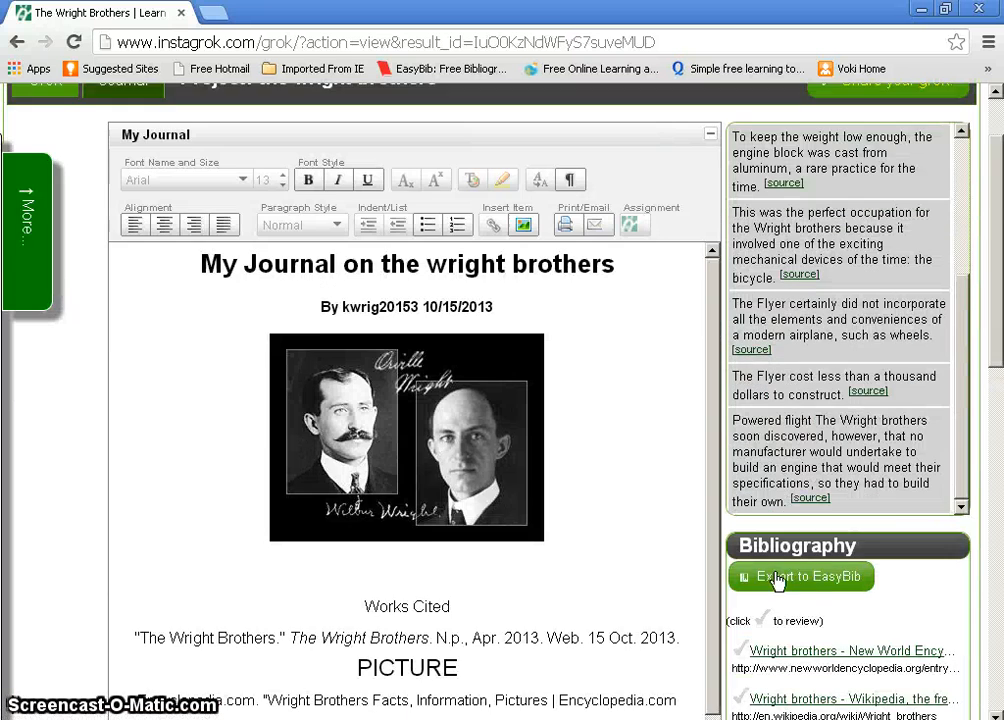
pyautogui.scroll(-1, 735, 582)
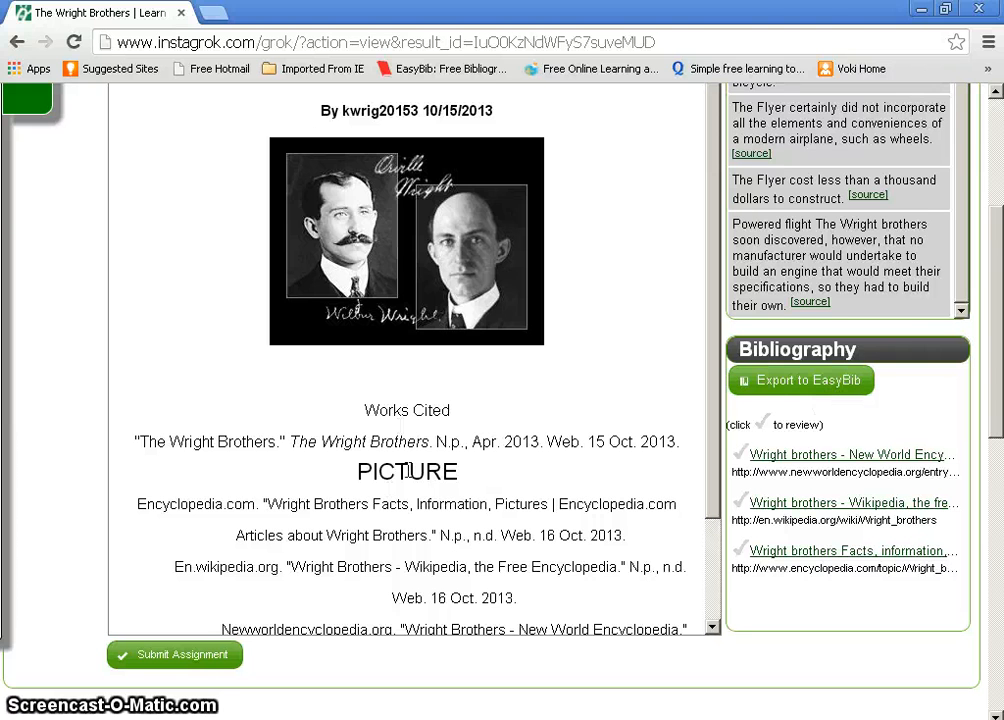
pyautogui.scroll(-3, 482, 460)
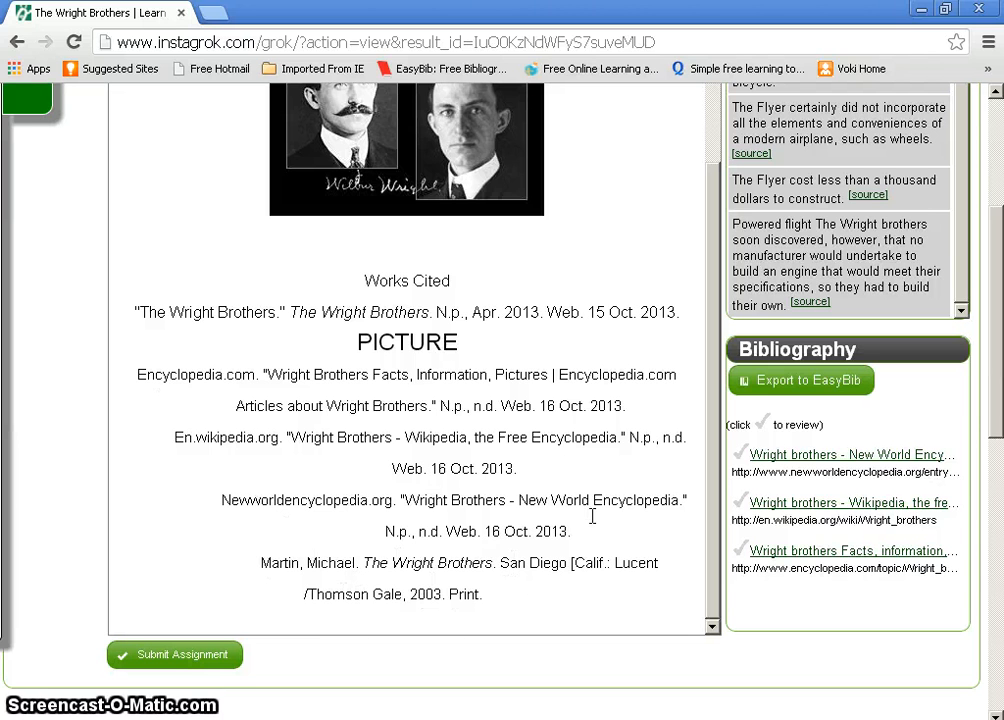
pyautogui.moveTo(592, 516); pyautogui.dragTo(125, 378)
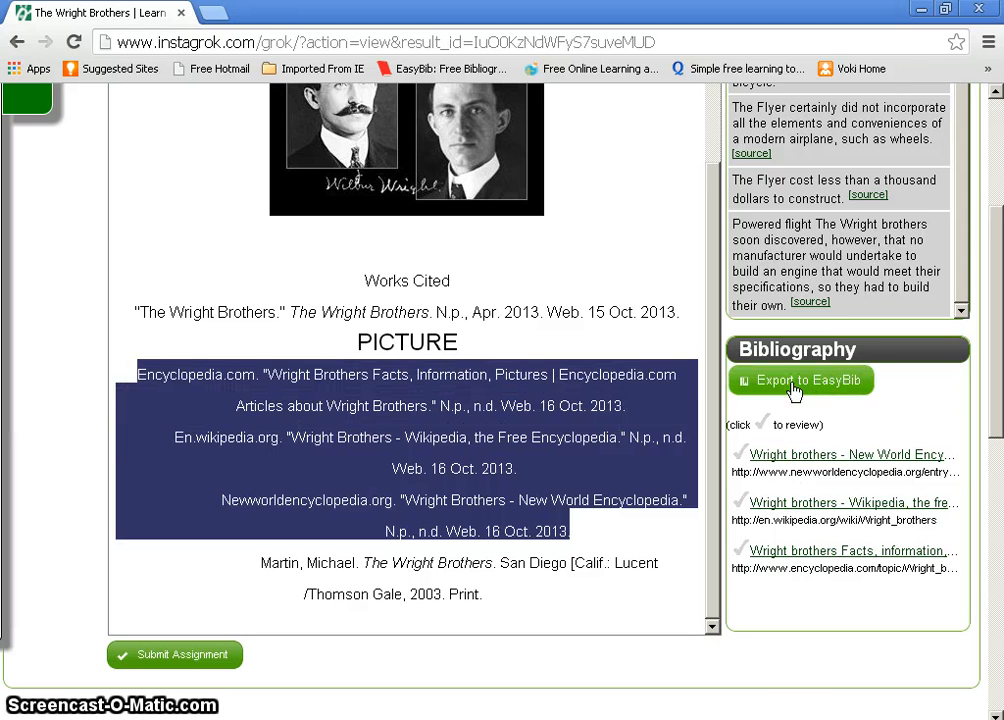
pyautogui.click(576, 540)
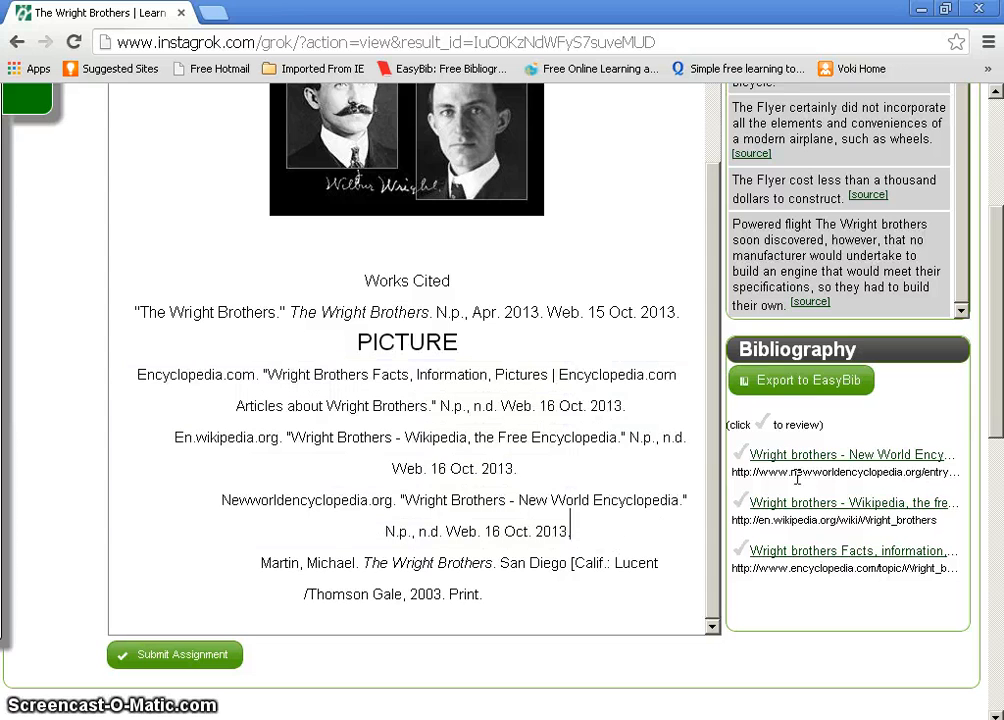
# - Export the journal's bibliography to EasyBib and import the three citations without abstracts
pyautogui.click(816, 382)
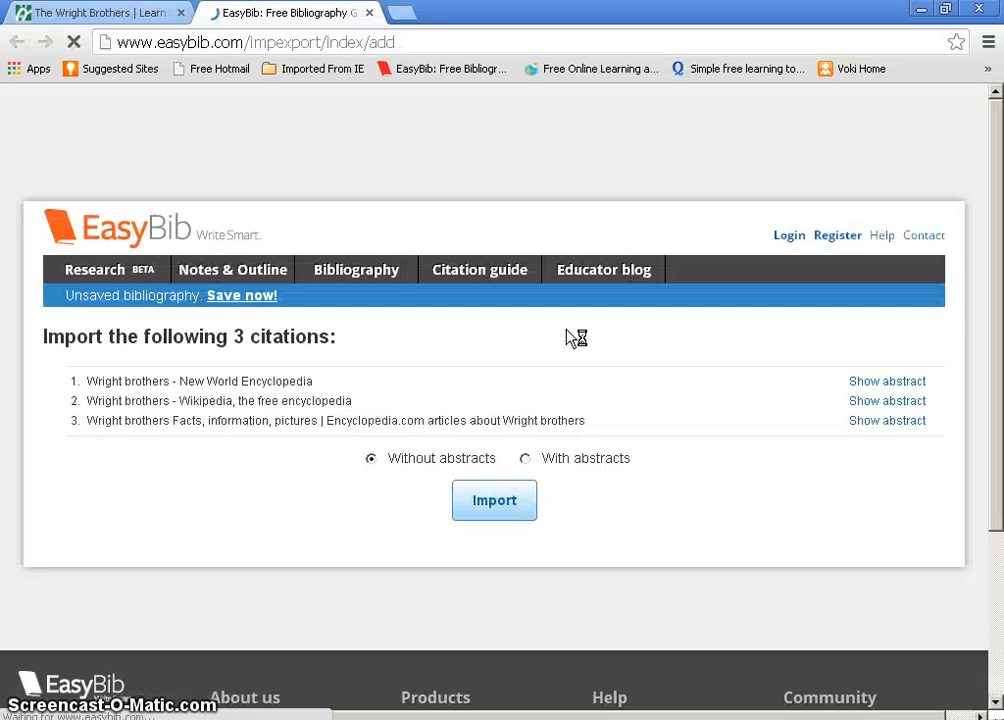
pyautogui.click(503, 507)
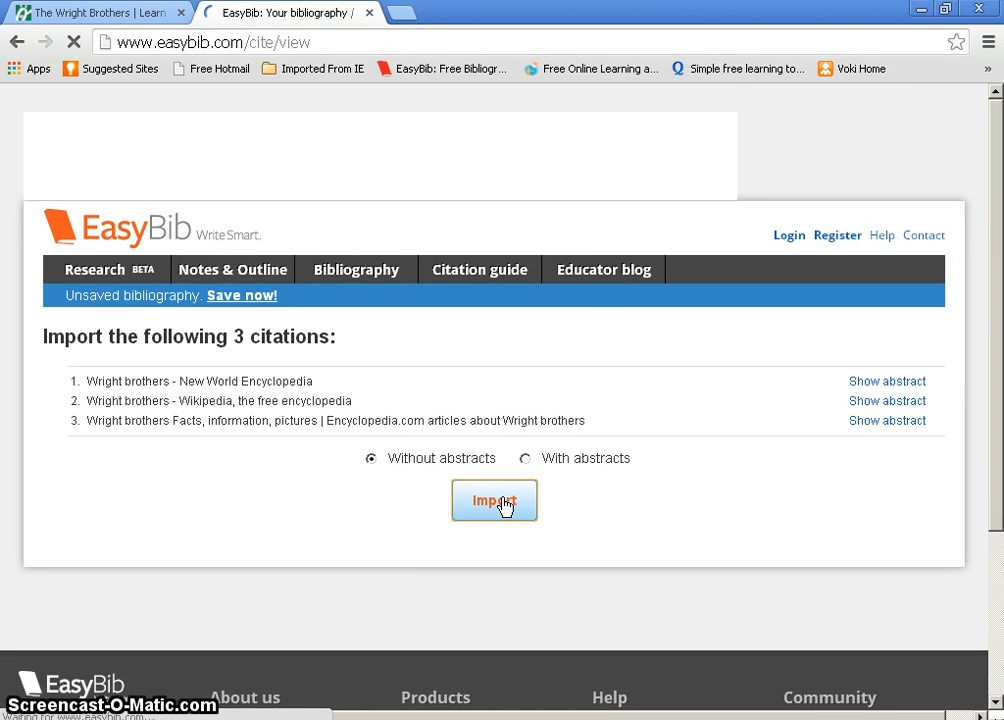
pyautogui.scroll(-3, 374, 437)
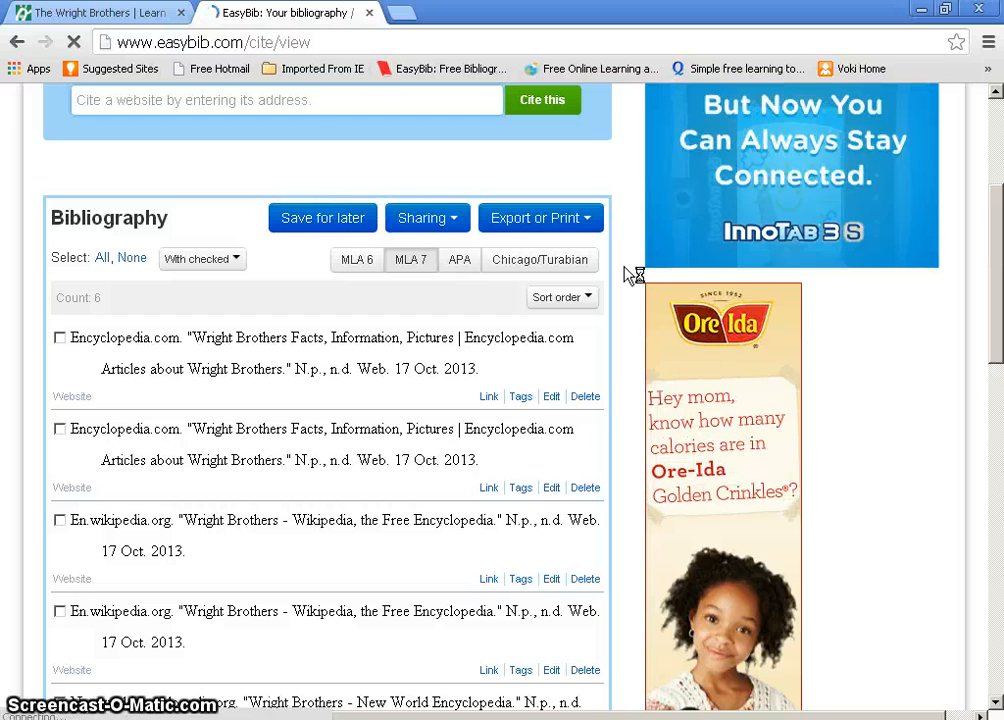
# - View the copy & paste version of the bibliography with its first citations highlighted, and return to the instaGrok journal
pyautogui.click(535, 217)
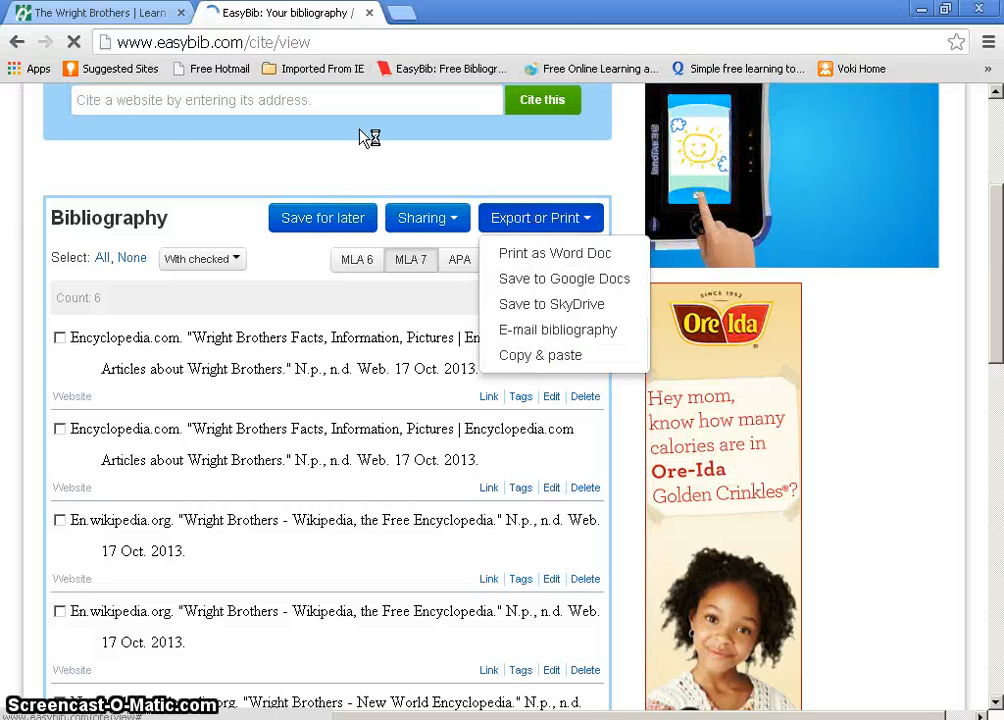
pyautogui.click(603, 358)
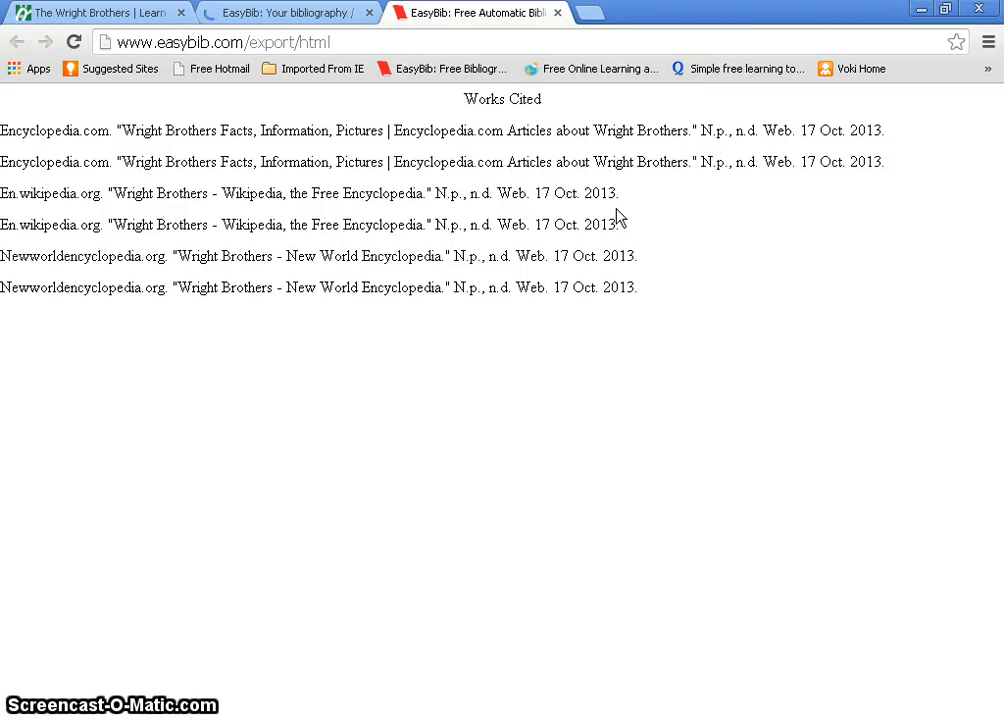
pyautogui.moveTo(572, 190); pyautogui.dragTo(9, 104)
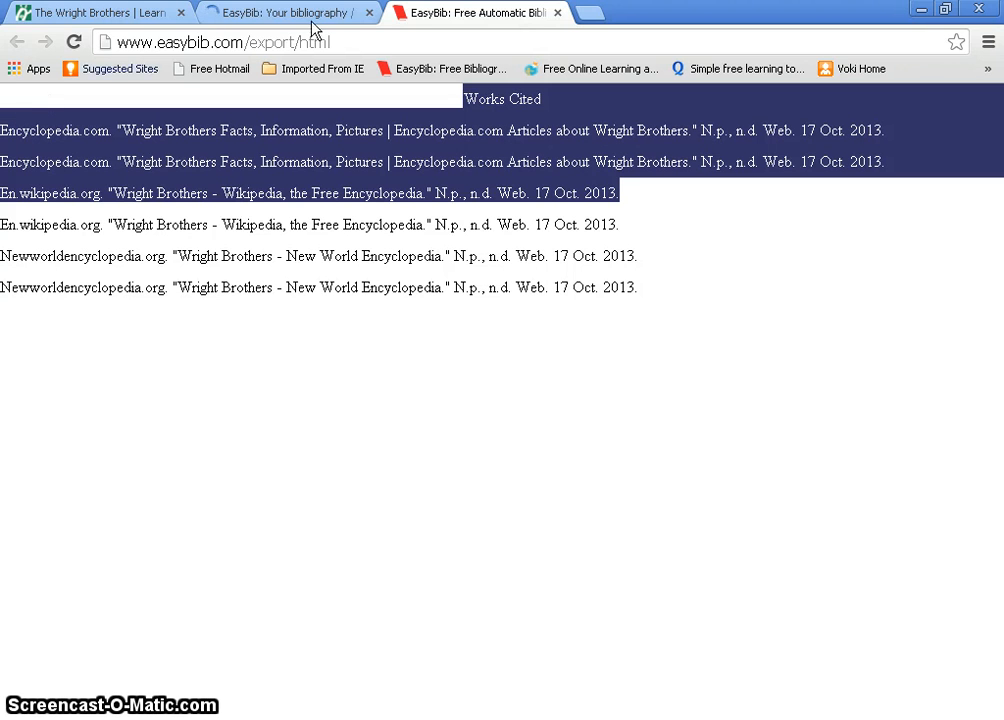
pyautogui.click(557, 13)
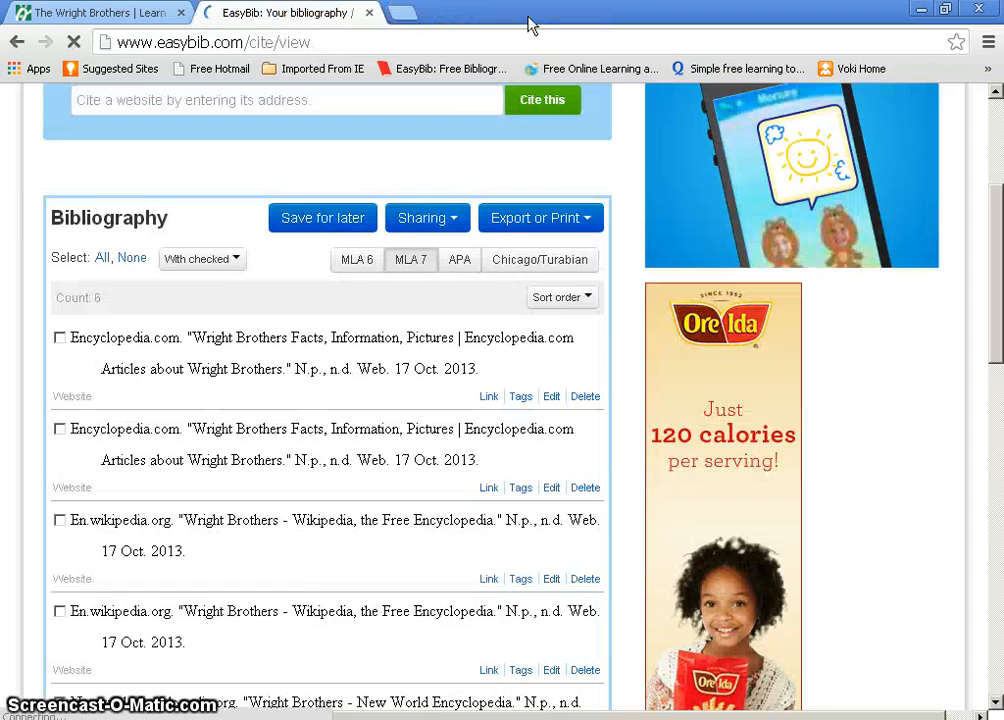
pyautogui.click(369, 13)
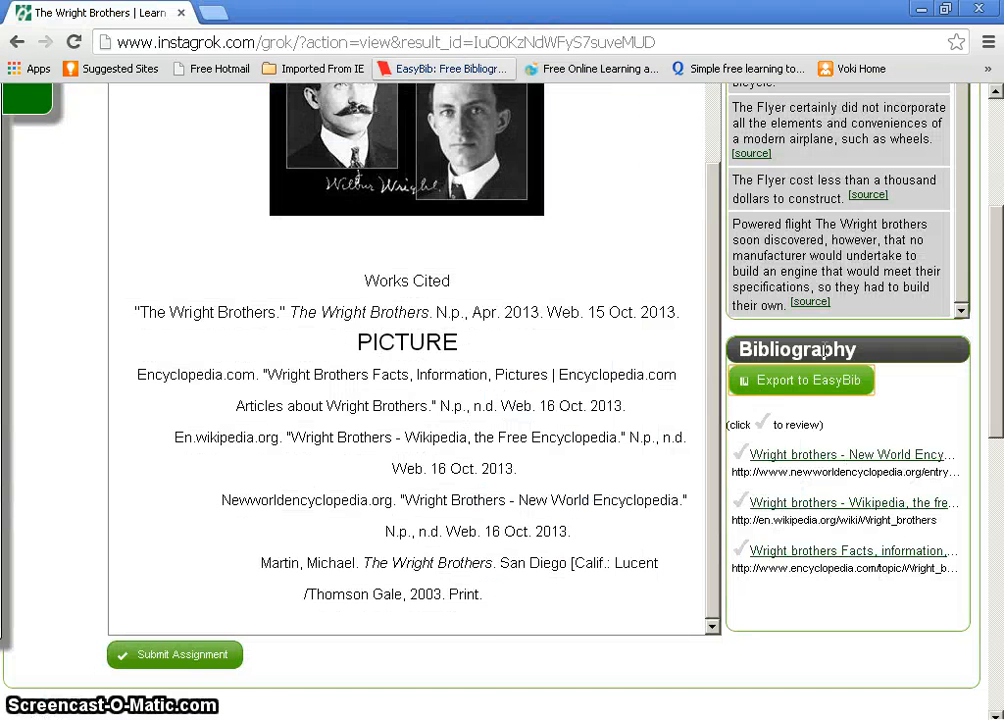
# - Look through the facts collected in the journal's pinned items list
pyautogui.scroll(3, 717, 354)
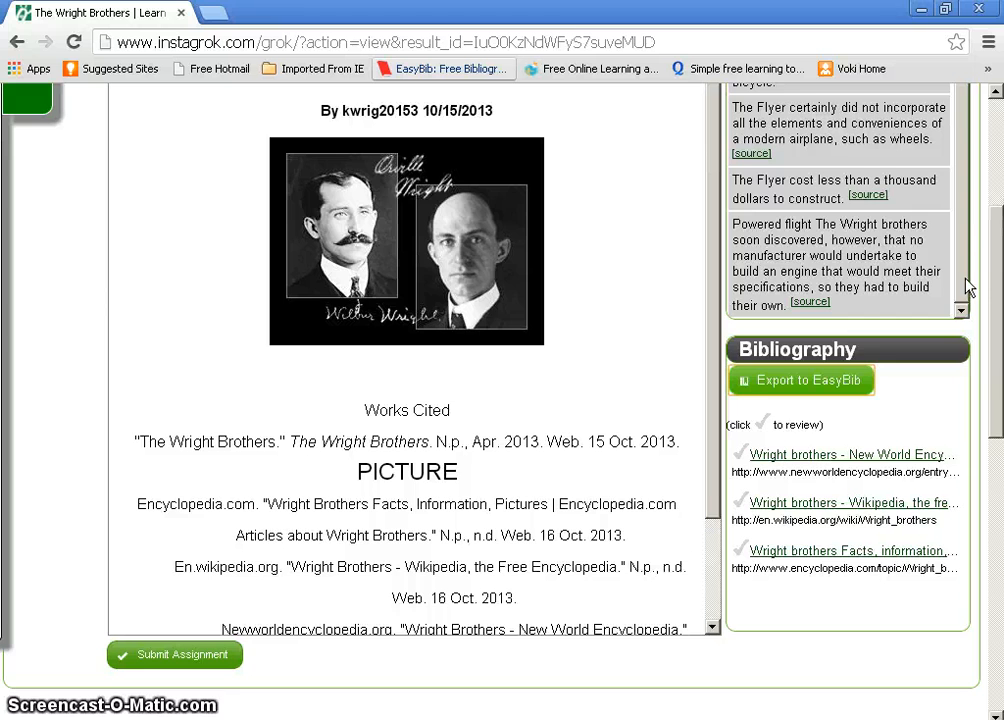
pyautogui.scroll(2, 978, 260)
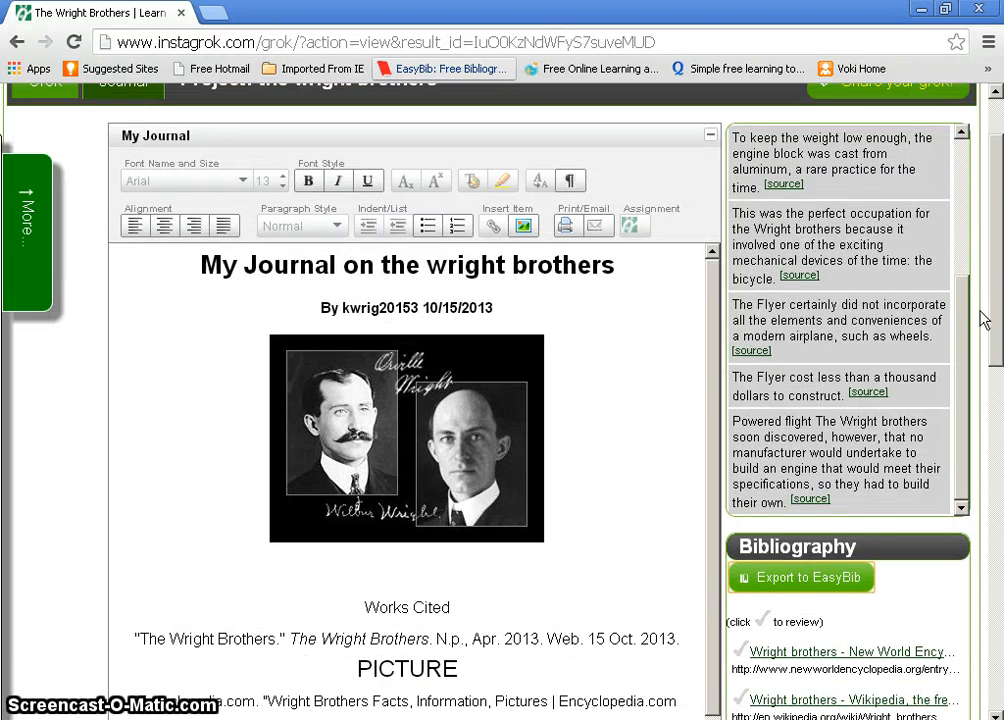
pyautogui.moveTo(962, 332); pyautogui.dragTo(965, 178)
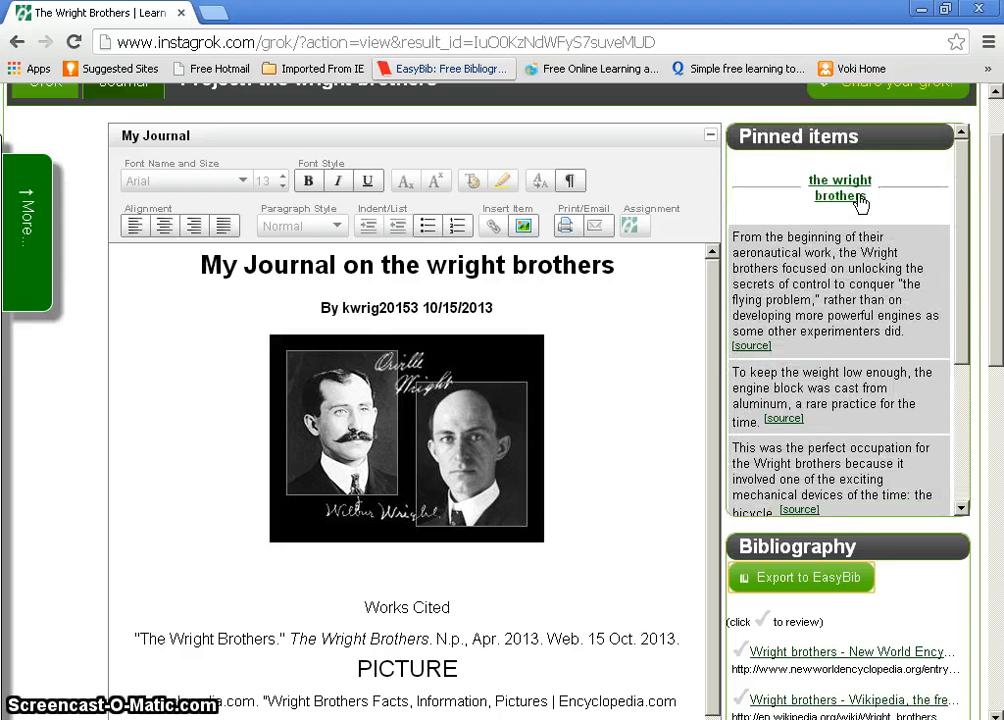
pyautogui.moveTo(965, 305); pyautogui.dragTo(964, 419)
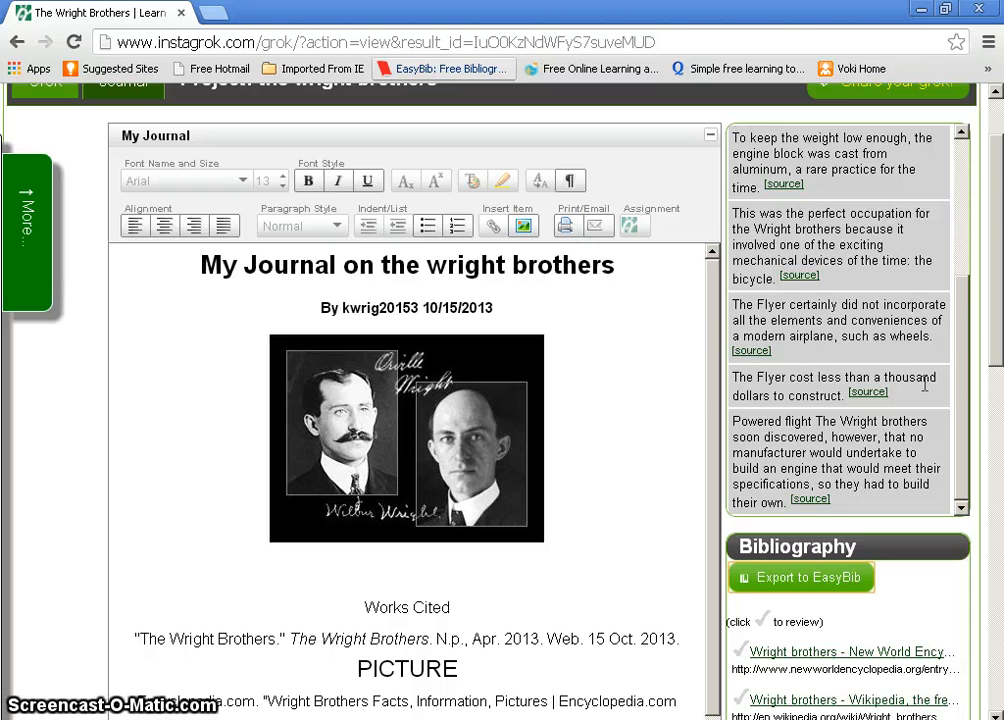
pyautogui.moveTo(965, 372); pyautogui.dragTo(968, 253)
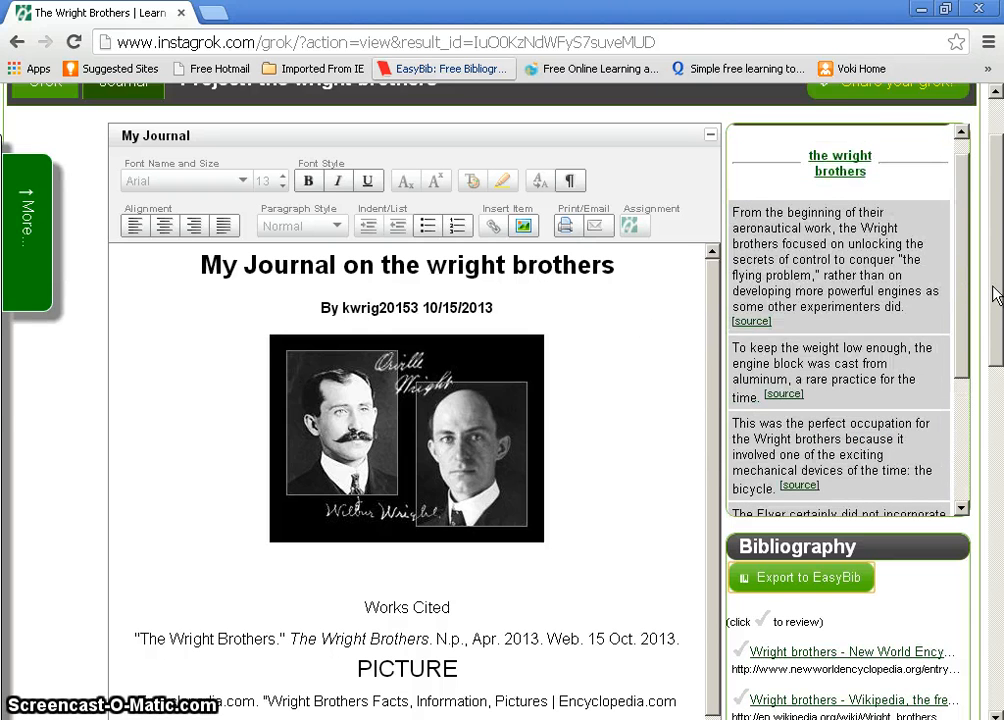
pyautogui.moveTo(995, 295); pyautogui.dragTo(963, 175)
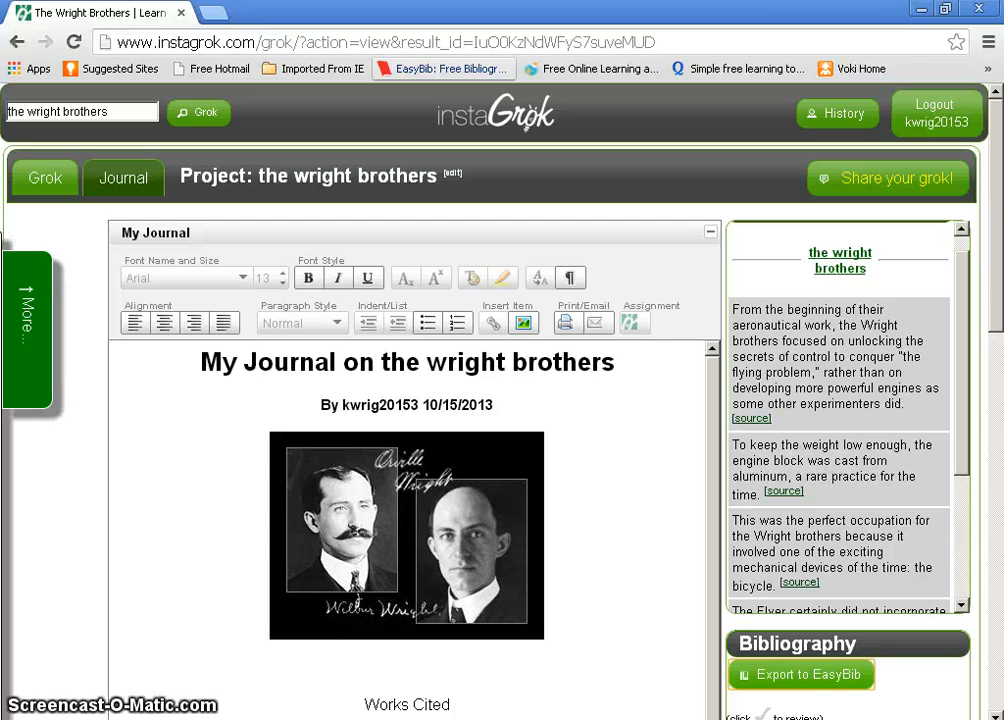
# - Return to the concept map, expand the glider concept, and view the key facts of its wilbur sub-concept
pyautogui.click(60, 185)
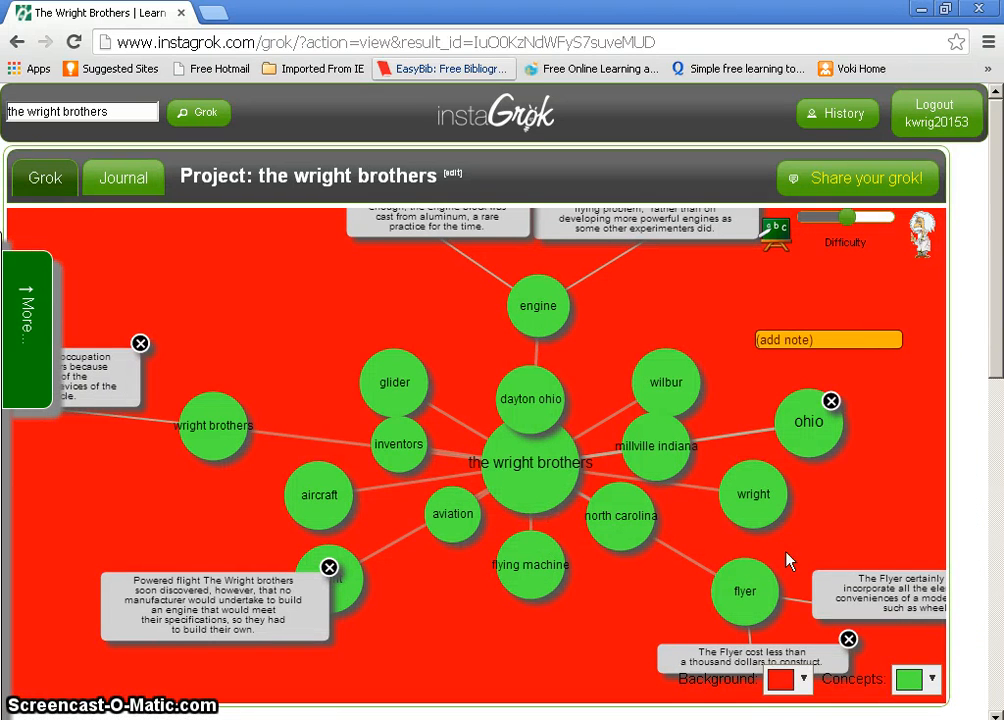
pyautogui.scroll(-3, 612, 550)
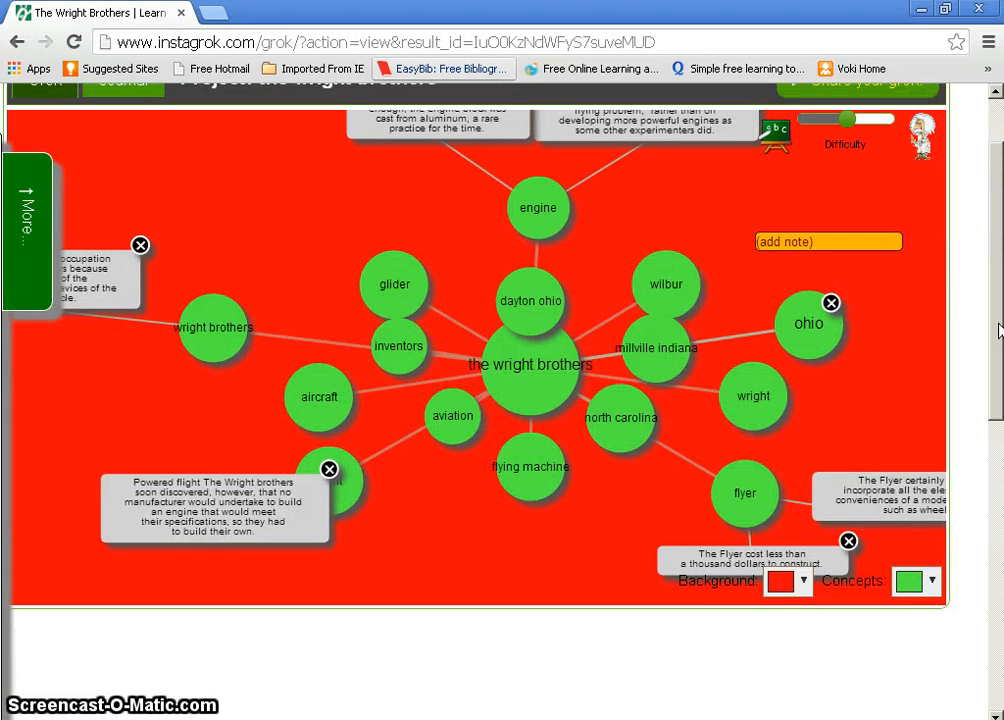
pyautogui.click(420, 283)
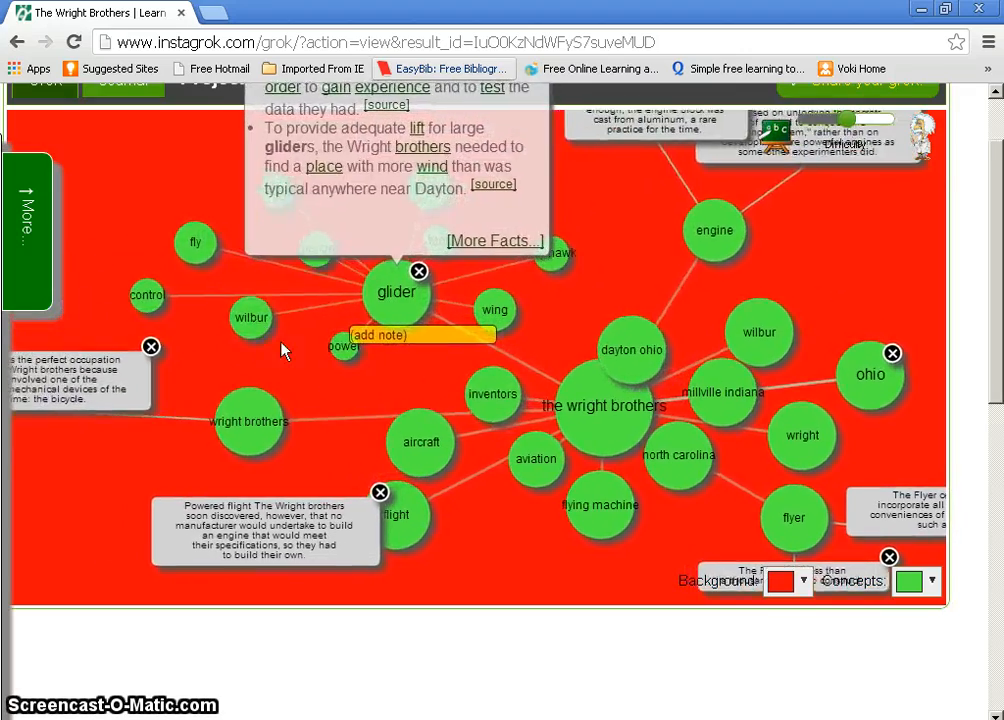
pyautogui.click(245, 318)
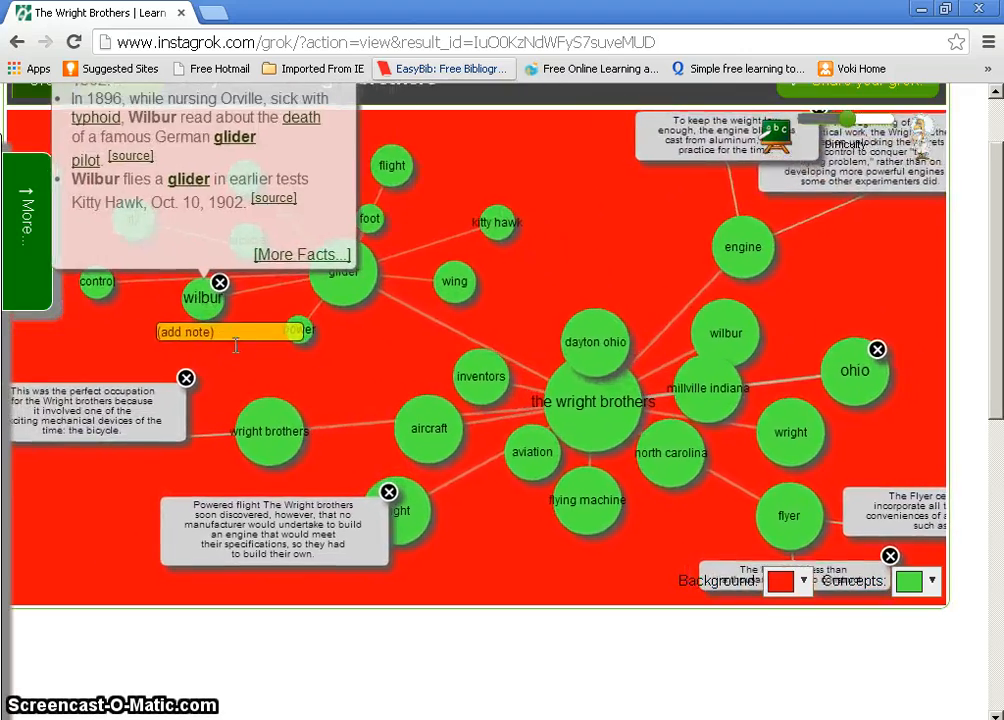
pyautogui.click(31, 273)
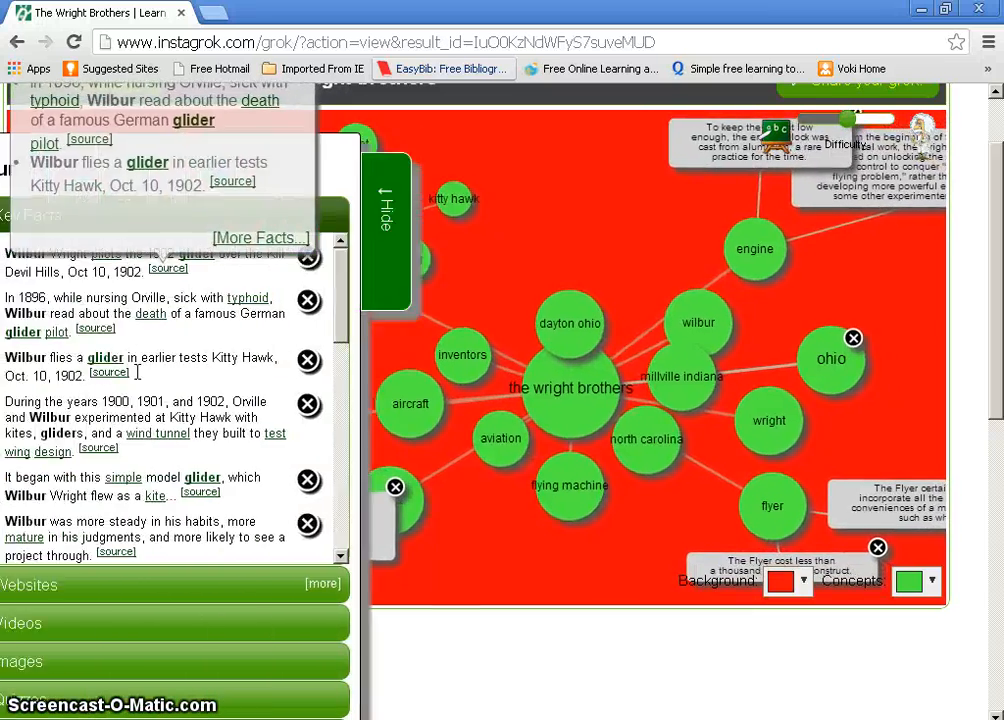
pyautogui.click(448, 250)
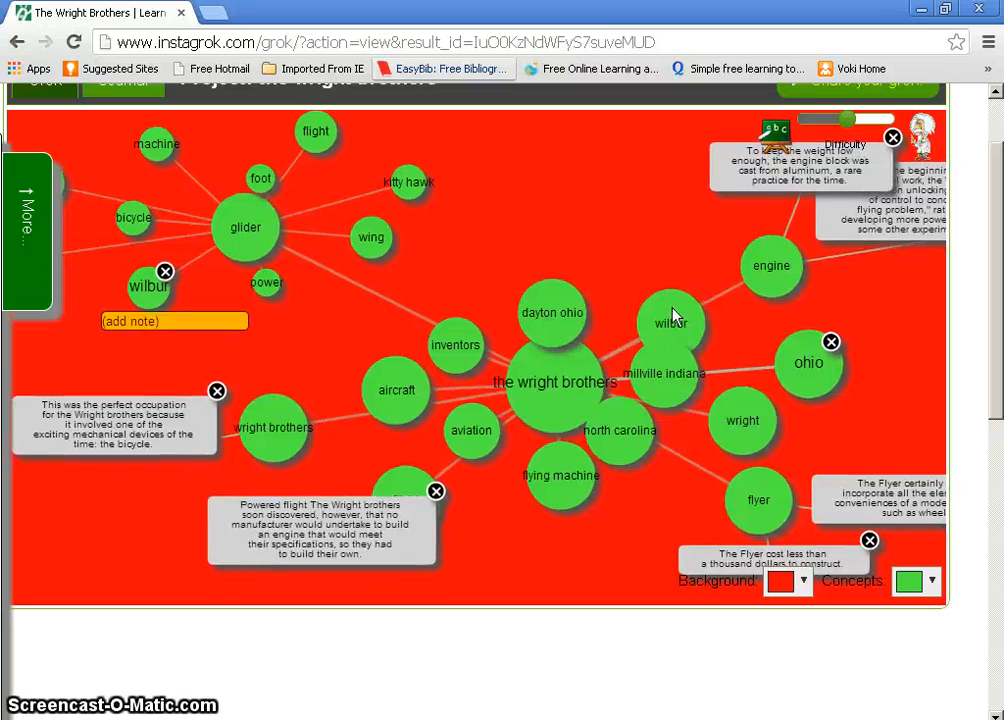
# - Display the facts for the wilbur concept linked directly to the central topic
pyautogui.click(670, 322)
pyautogui.click(655, 326)
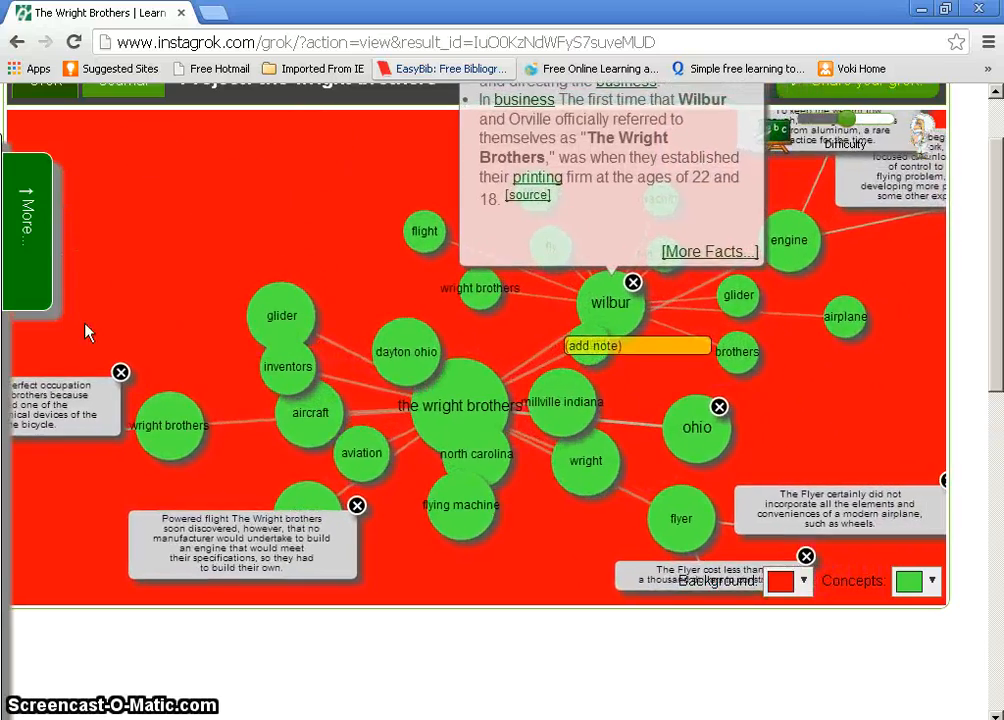
# - Browse the key facts for the wilbur concept and remove the New World Encyclopedia entry from its websites
pyautogui.click(22, 250)
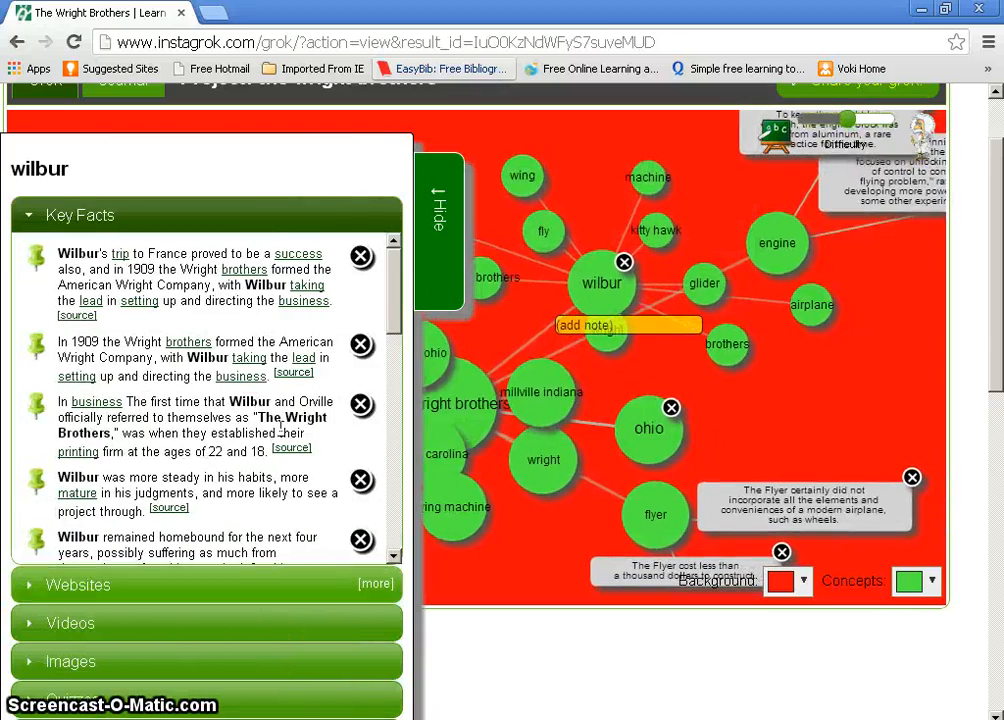
pyautogui.scroll(-5, 394, 381)
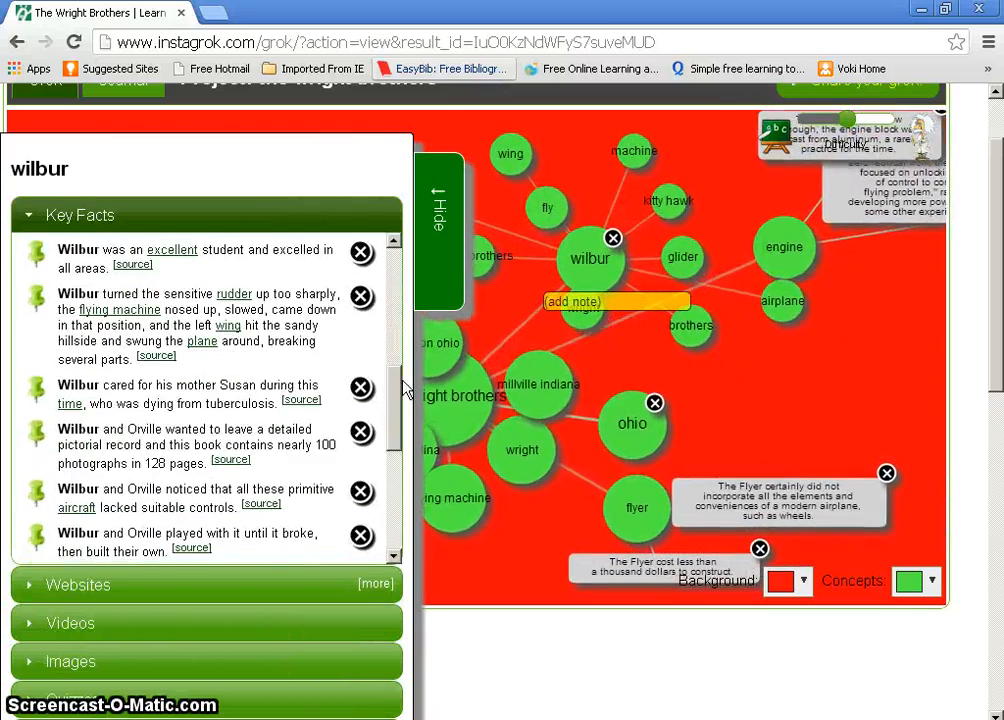
pyautogui.scroll(5, 370, 302)
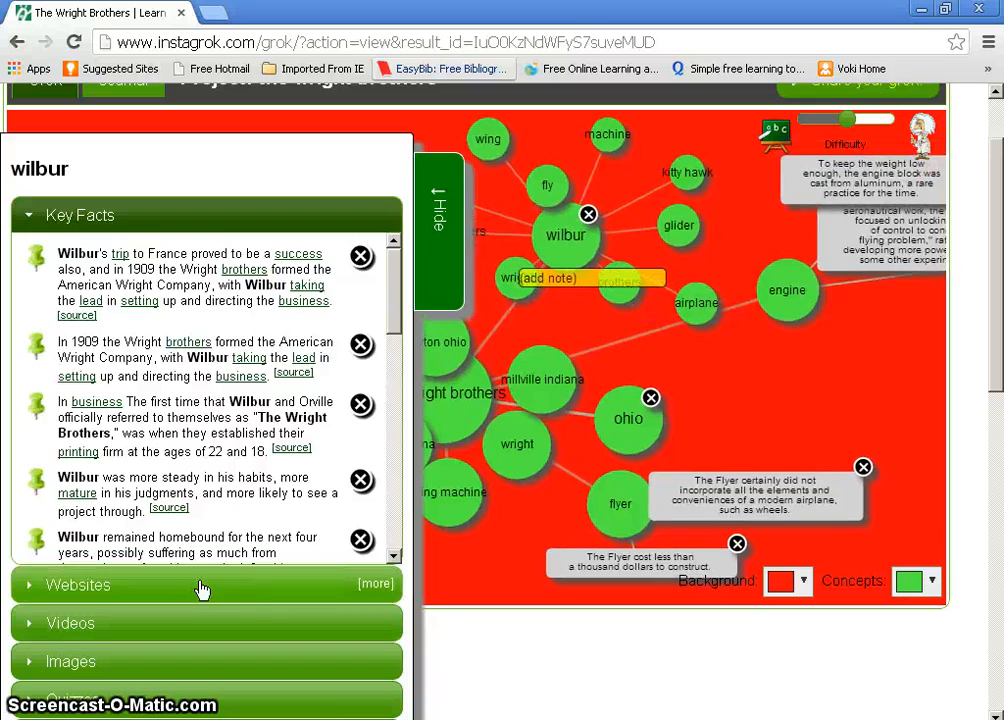
pyautogui.click(204, 587)
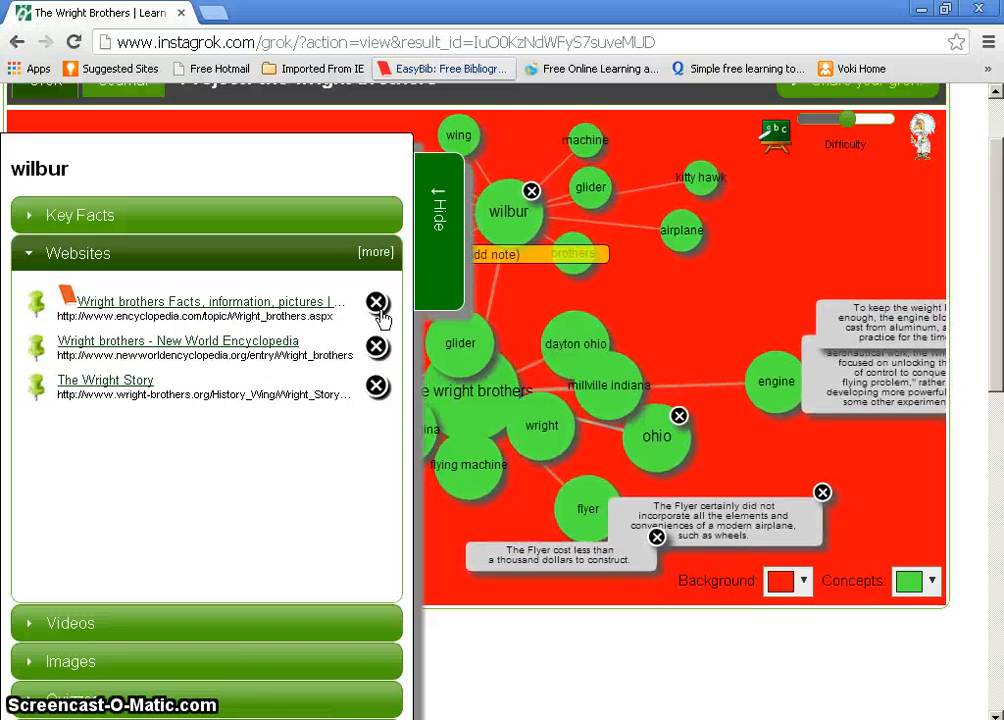
pyautogui.click(376, 346)
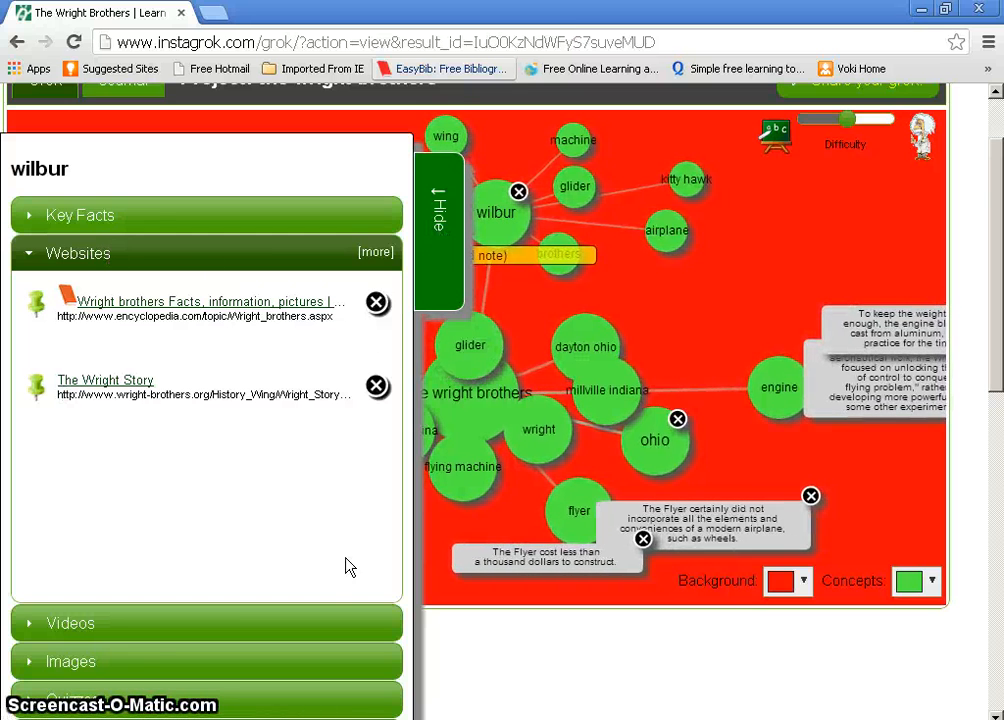
# - Pin the Wright Brothers engine photo from wilbur's images to the concept map, and remove it again
pyautogui.click(145, 658)
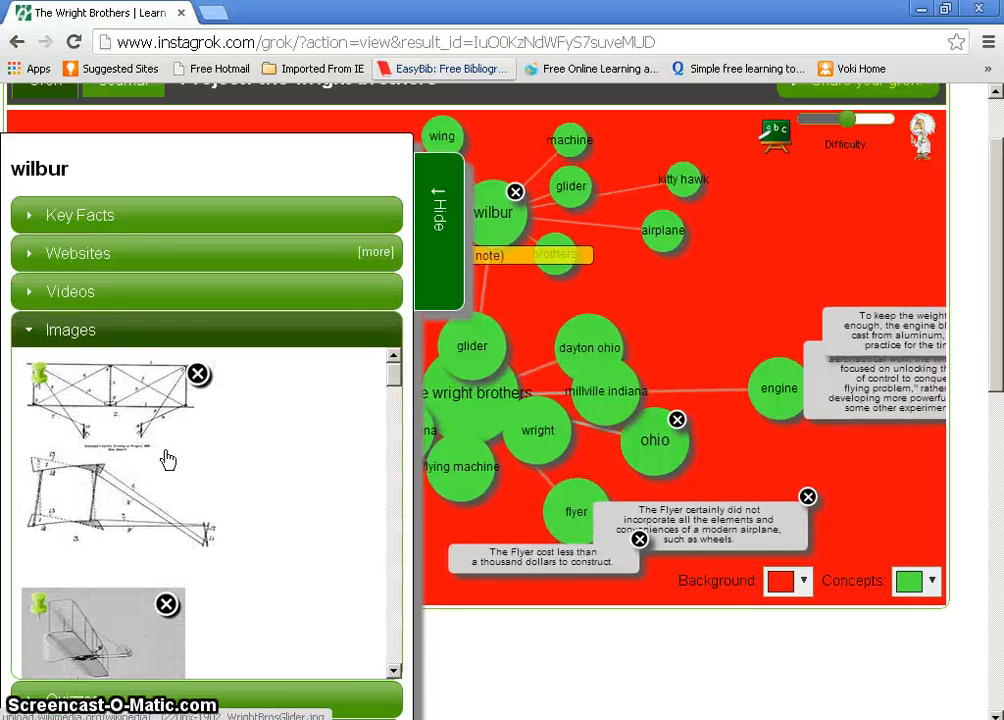
pyautogui.moveTo(393, 375); pyautogui.dragTo(370, 469)
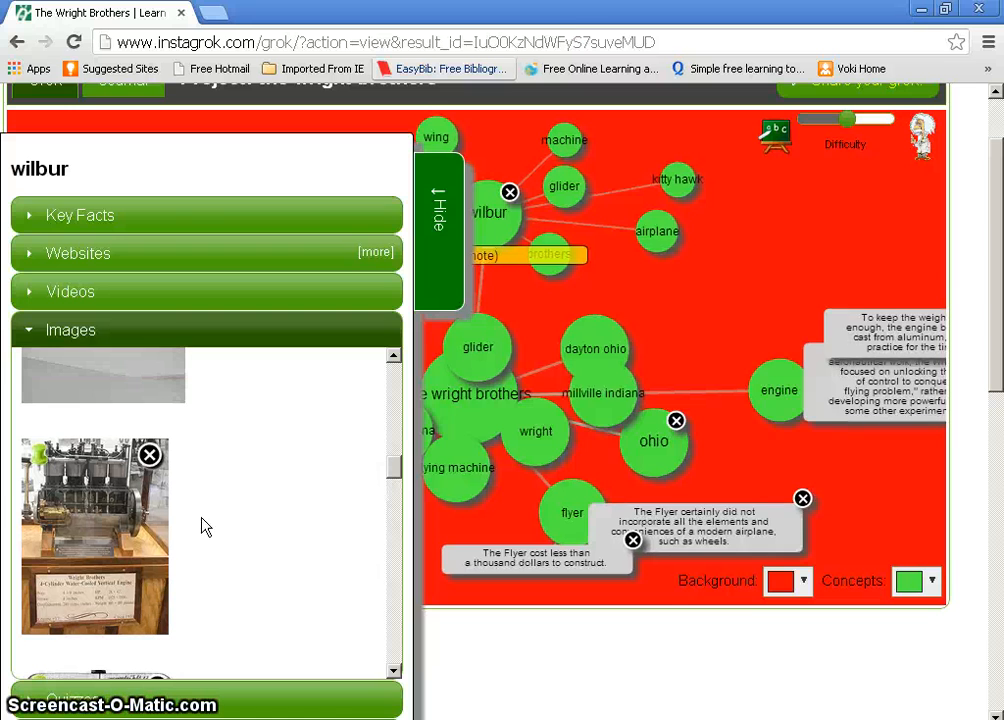
pyautogui.click(39, 456)
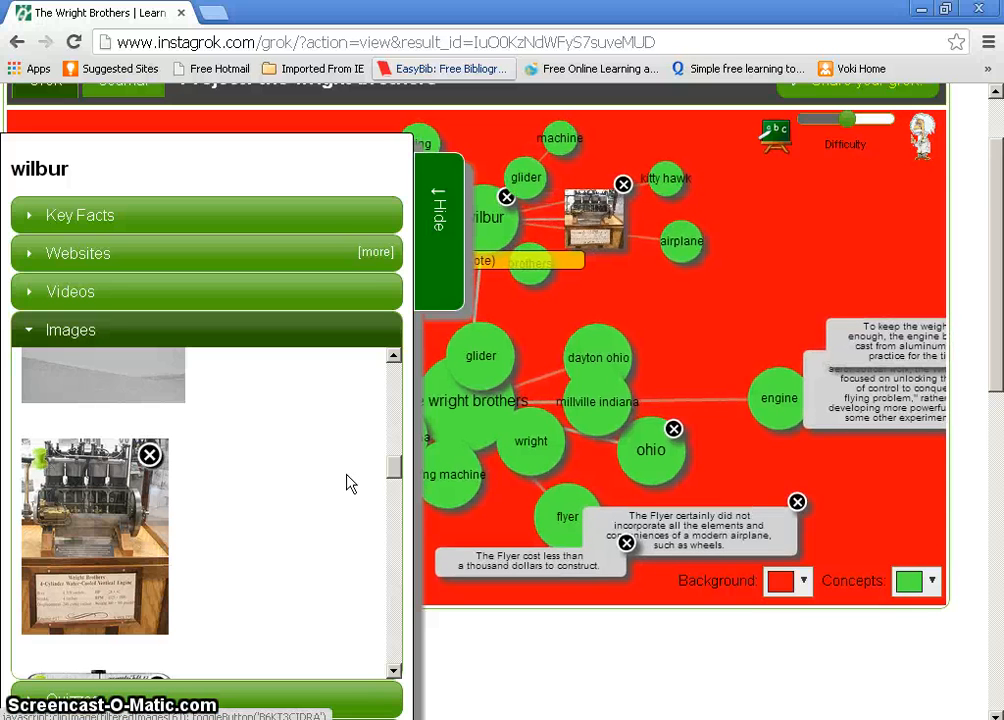
pyautogui.moveTo(396, 471); pyautogui.dragTo(392, 370)
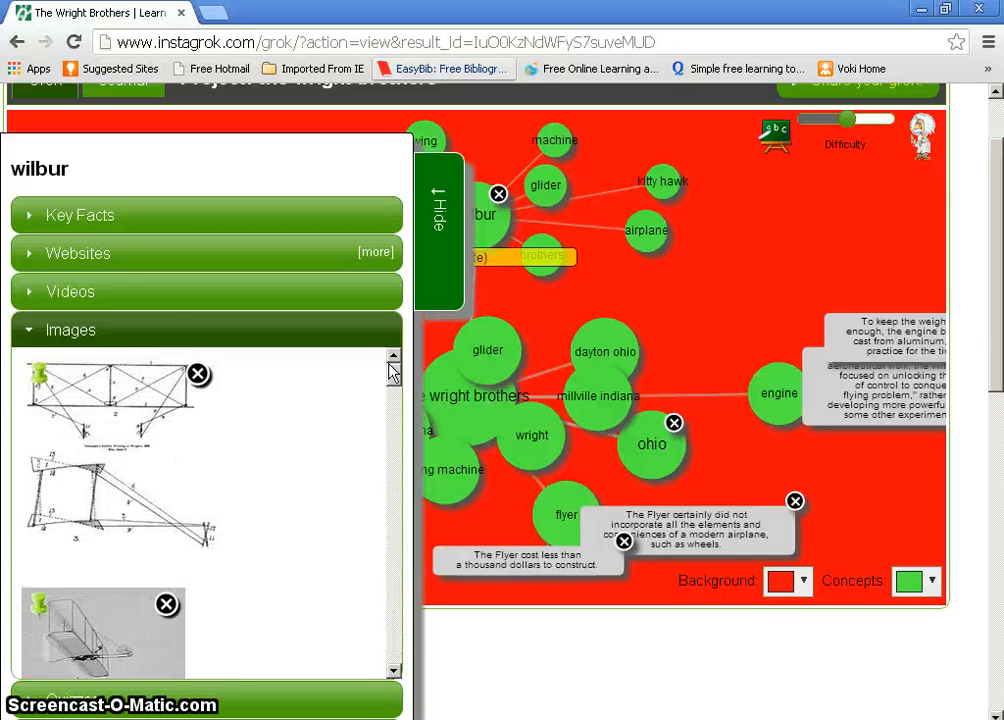
# - View the videos and the quiz questions offered for the wilbur concept
pyautogui.click(240, 298)
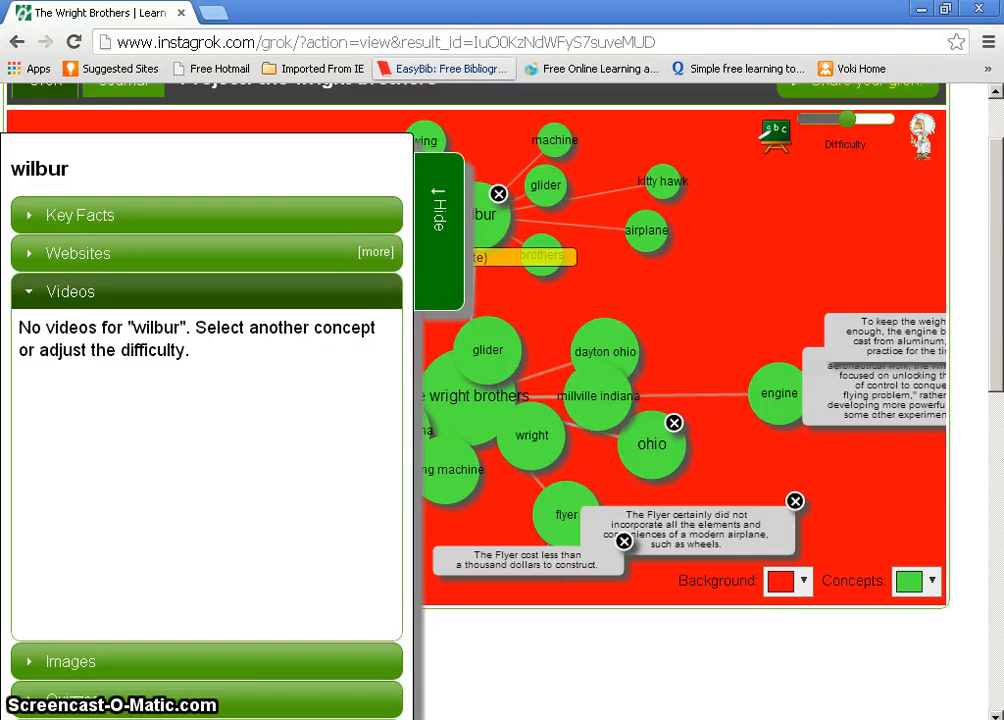
pyautogui.scroll(-3, 995, 322)
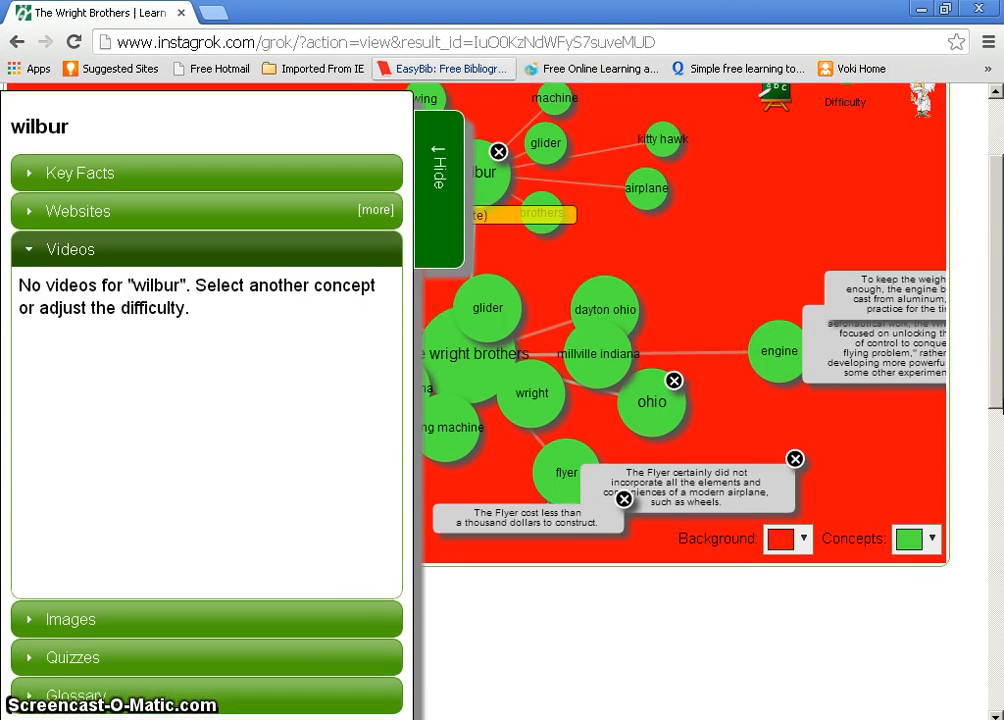
pyautogui.click(74, 534)
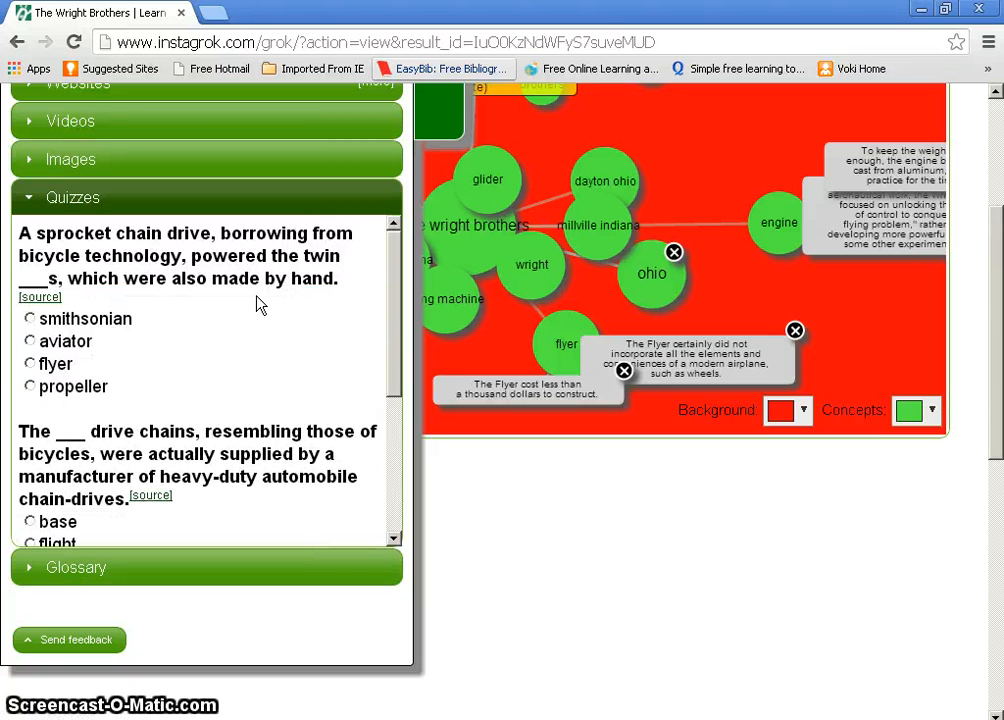
pyautogui.scroll(-3, 395, 333)
pyautogui.scroll(3, 402, 300)
# - Display the glossary of terms for the wilbur concept
pyautogui.click(227, 569)
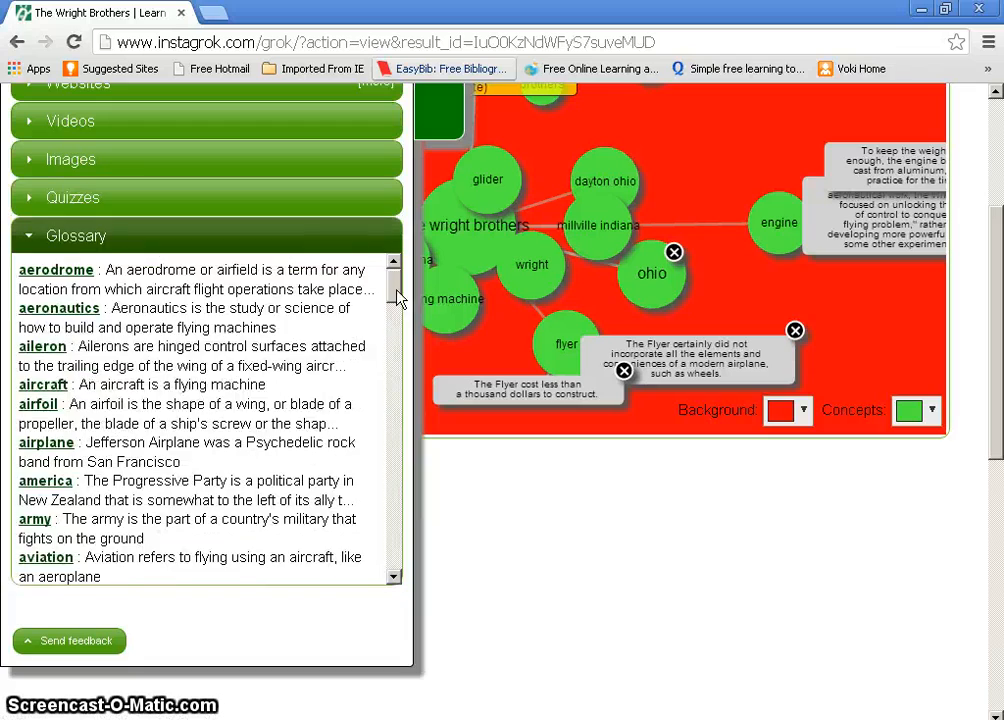
pyautogui.moveTo(396, 297)
pyautogui.mouseDown()
pyautogui.moveTo(398, 420)
pyautogui.moveTo(393, 290)
pyautogui.mouseUp()
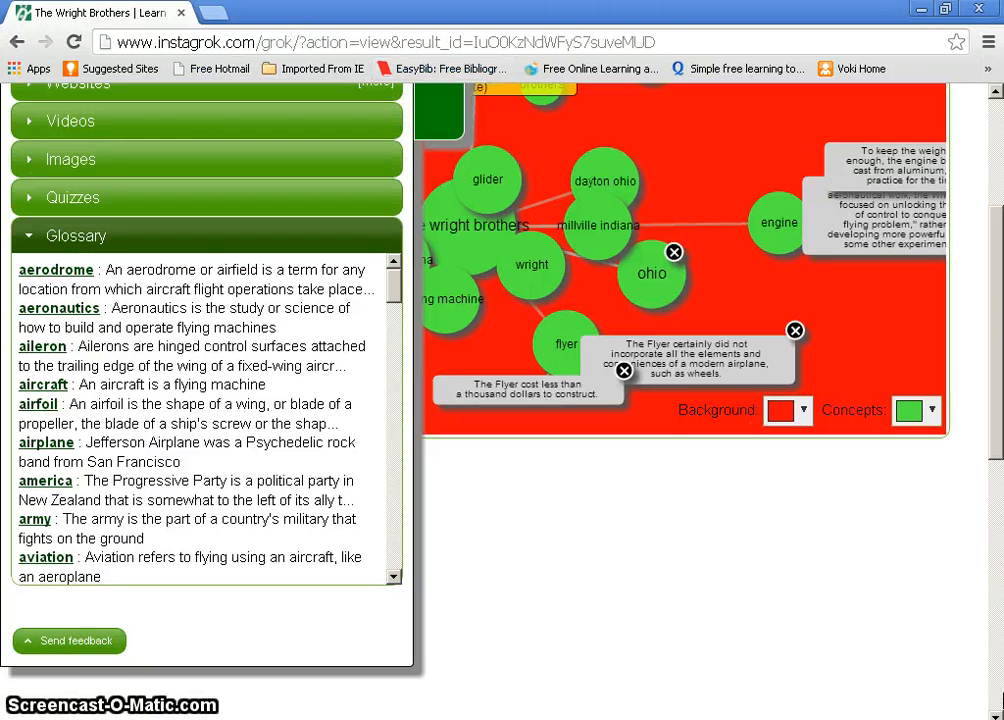
pyautogui.scroll(3, 997, 449)
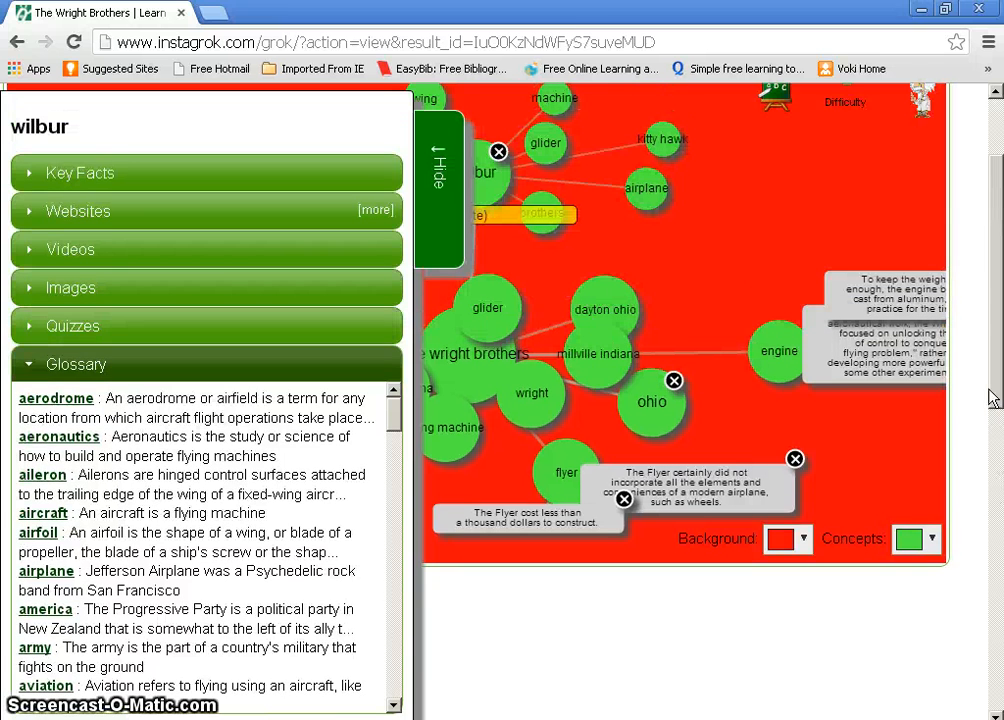
# - Look up the glossary term brothers to see its key facts, and hide the concept details
pyautogui.click(123, 175)
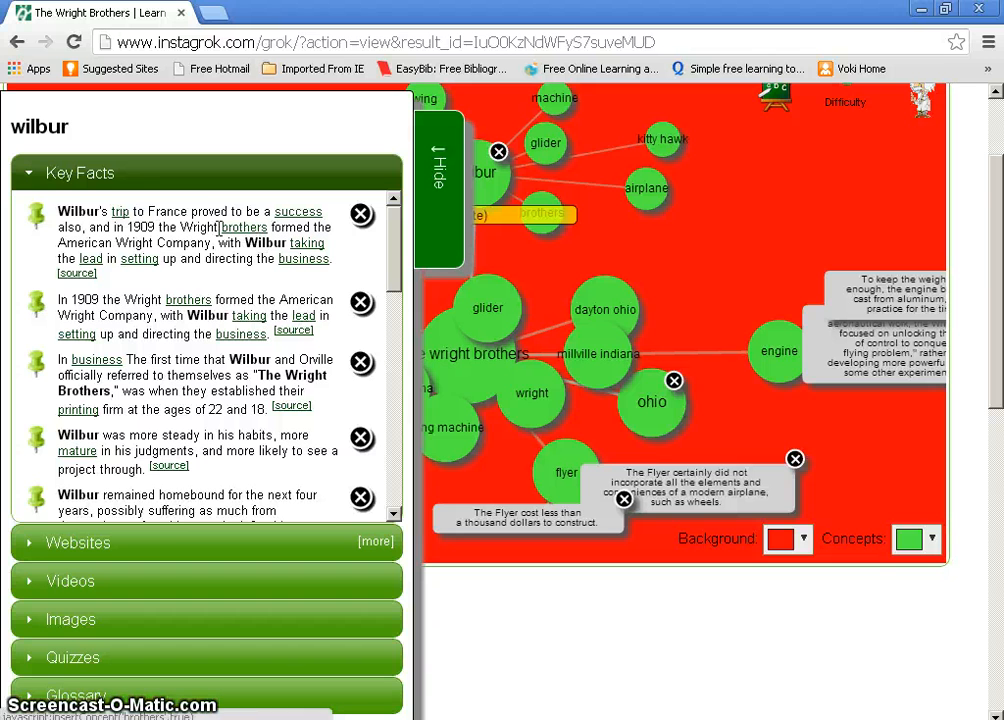
pyautogui.click(177, 689)
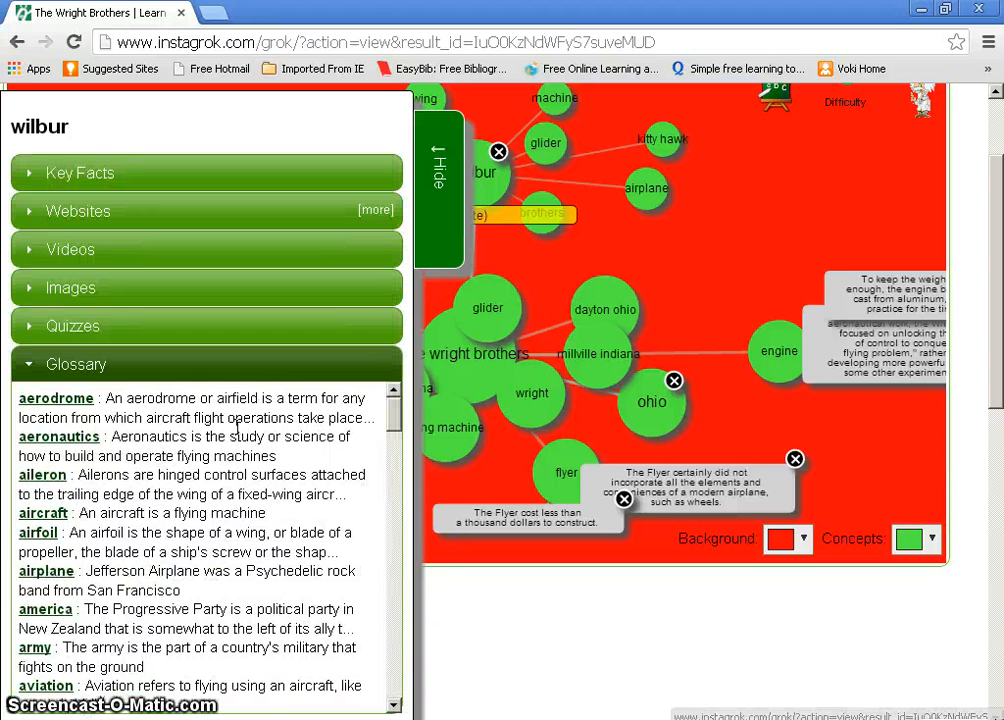
pyautogui.moveTo(397, 441); pyautogui.dragTo(397, 473)
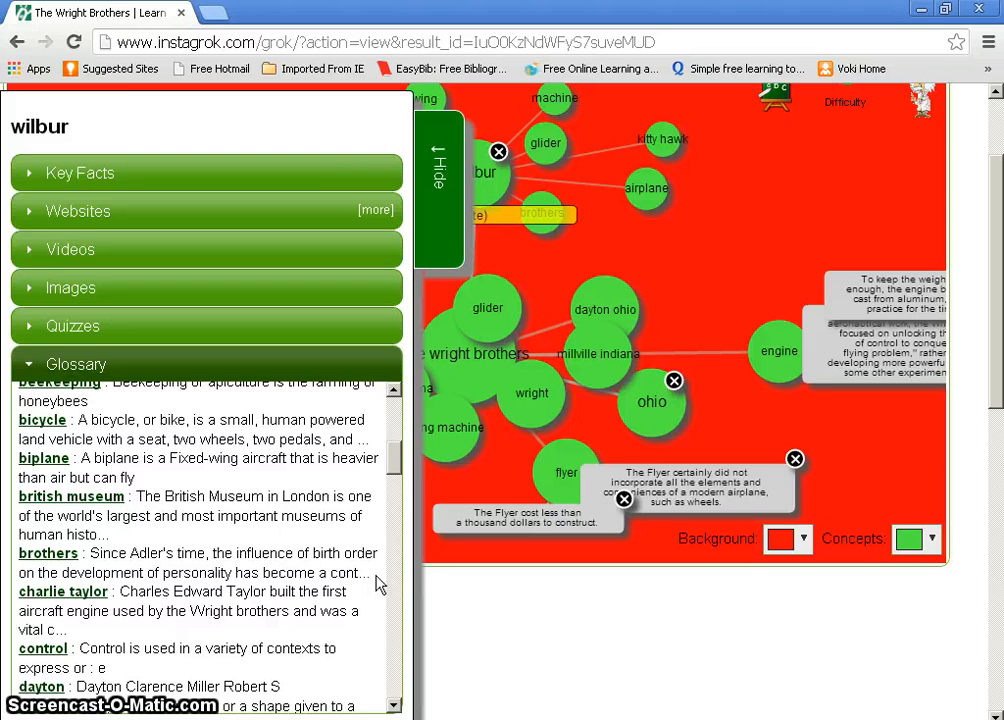
pyautogui.click(42, 553)
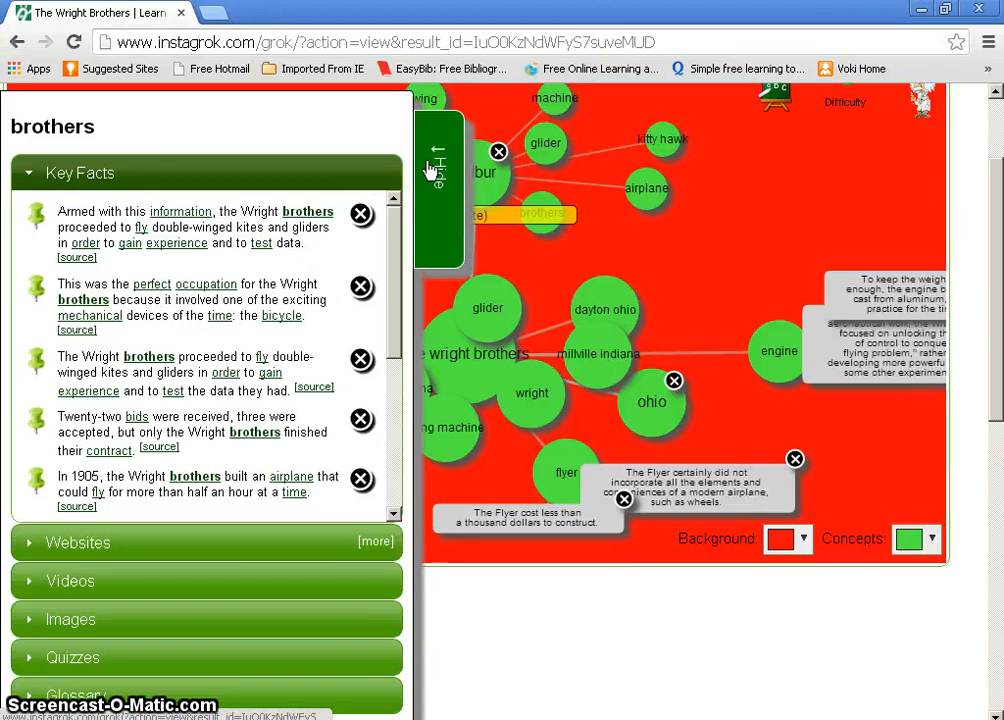
pyautogui.click(451, 184)
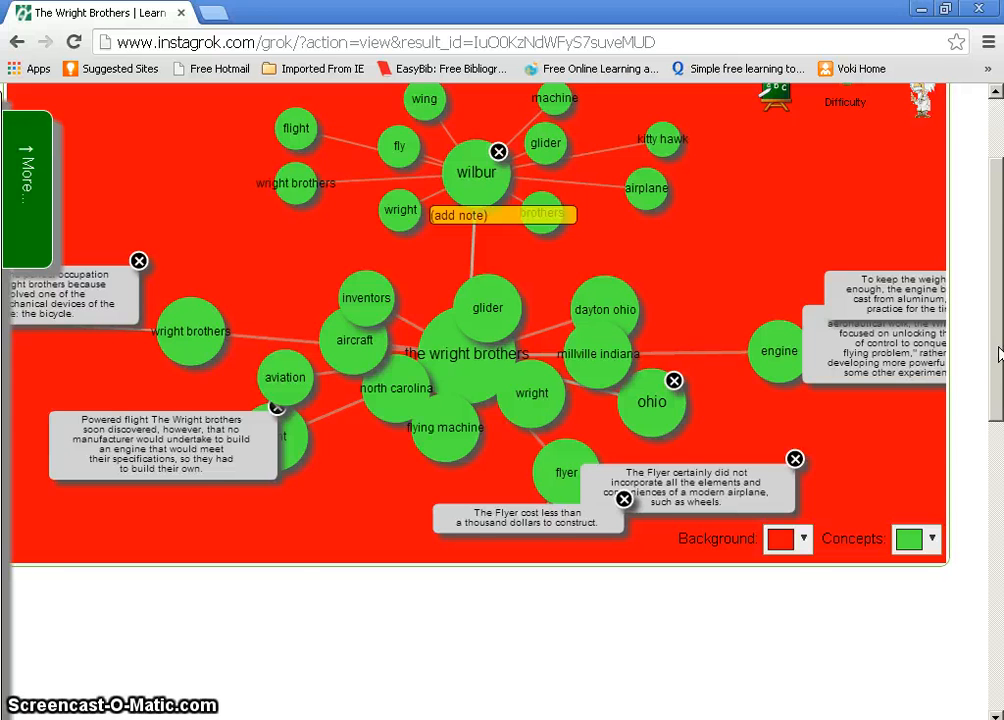
# - Return to the project journal and look over its Works Cited entries
pyautogui.scroll(3, 997, 353)
pyautogui.click(132, 176)
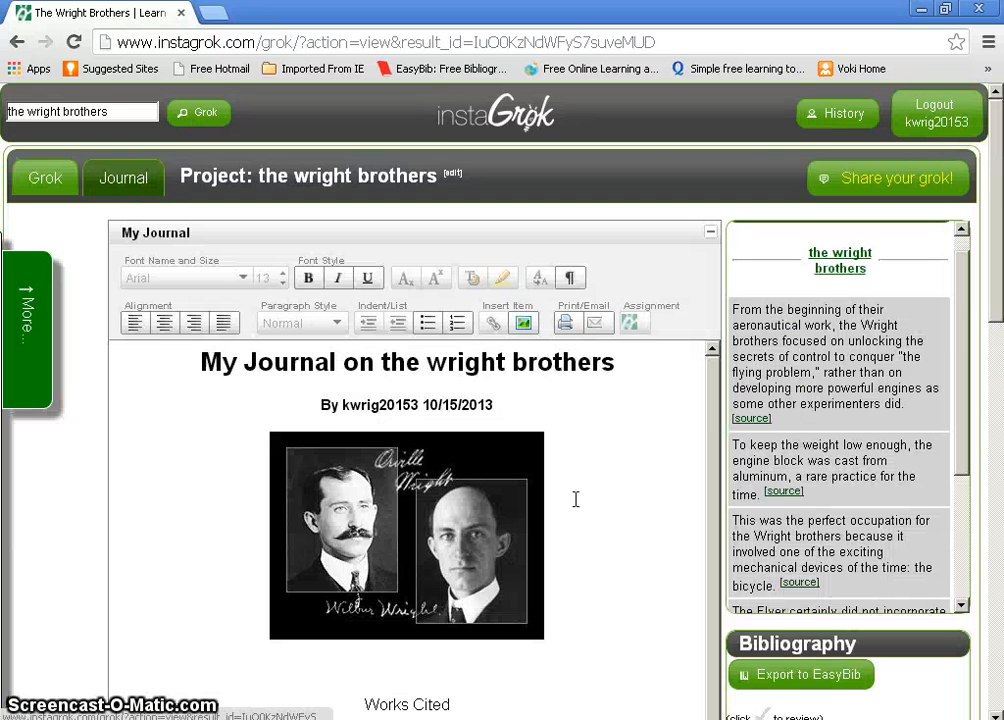
pyautogui.scroll(-5, 593, 450)
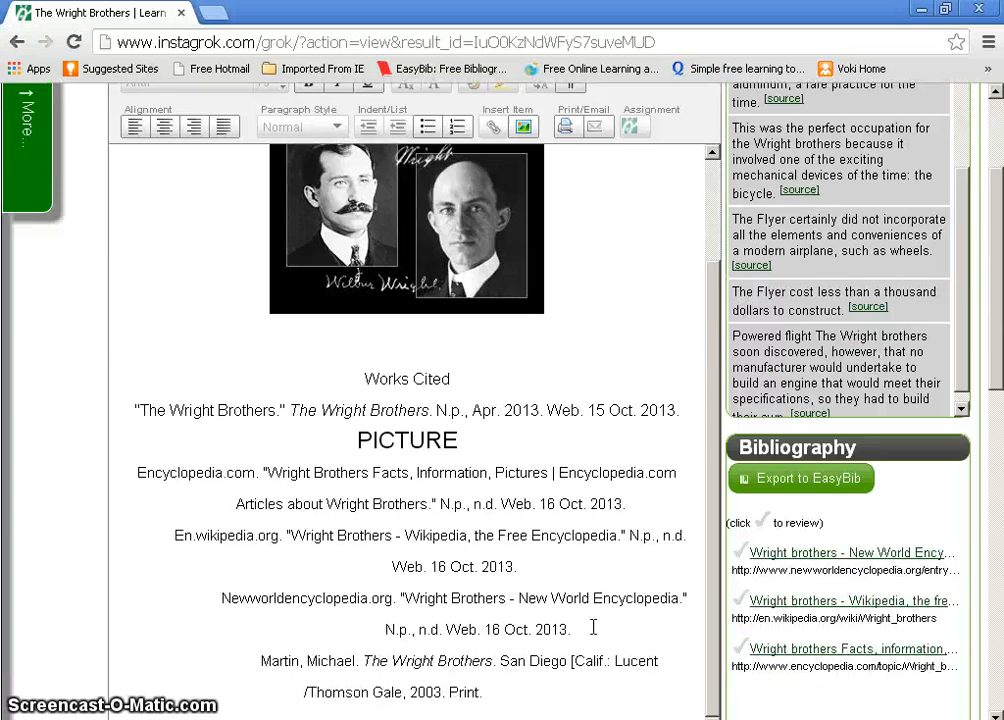
pyautogui.scroll(5, 593, 627)
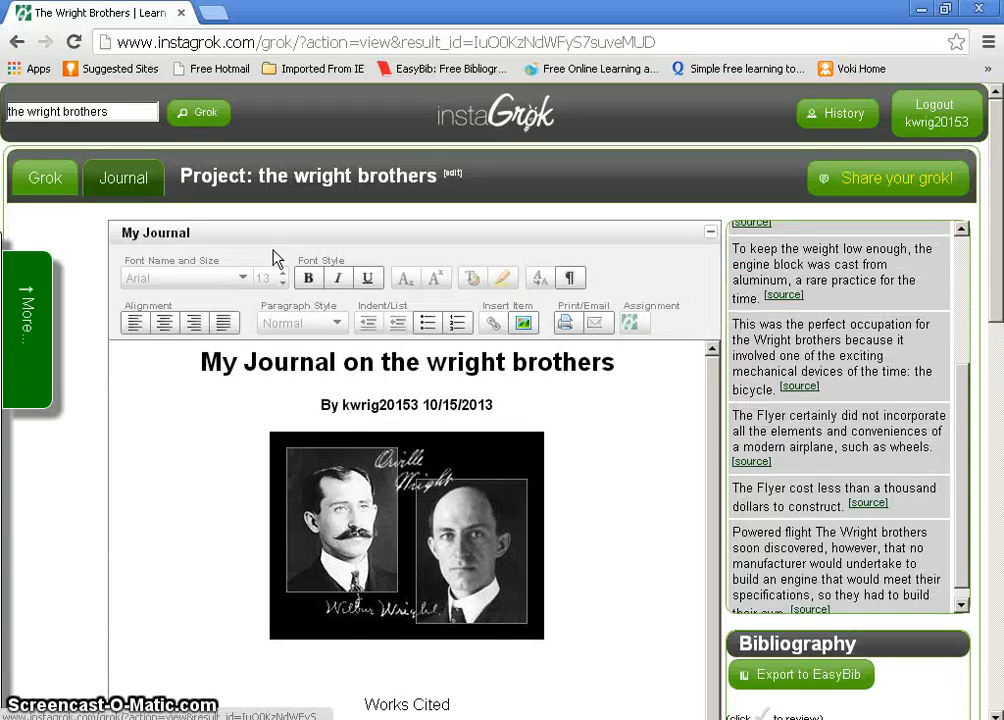
# - Set the font size of the PICTURE heading in the journal's Works Cited section to 15
pyautogui.scroll(-5, 520, 680)
pyautogui.moveTo(507, 698); pyautogui.dragTo(224, 622)
pyautogui.moveTo(478, 432); pyautogui.dragTo(249, 438)
pyautogui.scroll(5, 310, 466)
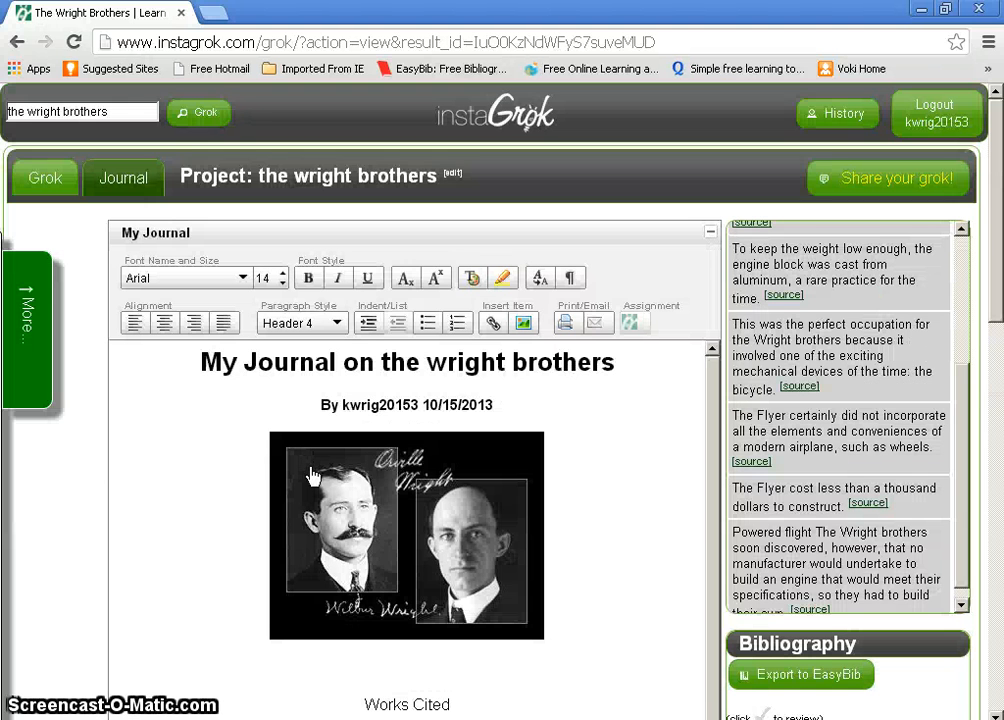
pyautogui.click(284, 287)
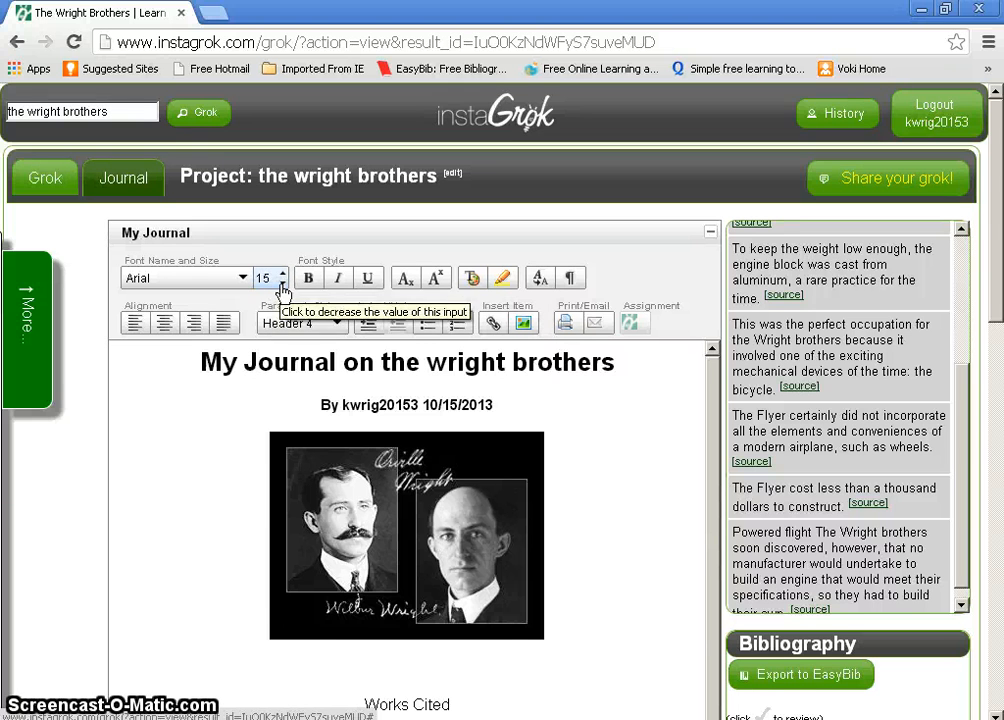
pyautogui.click(284, 274)
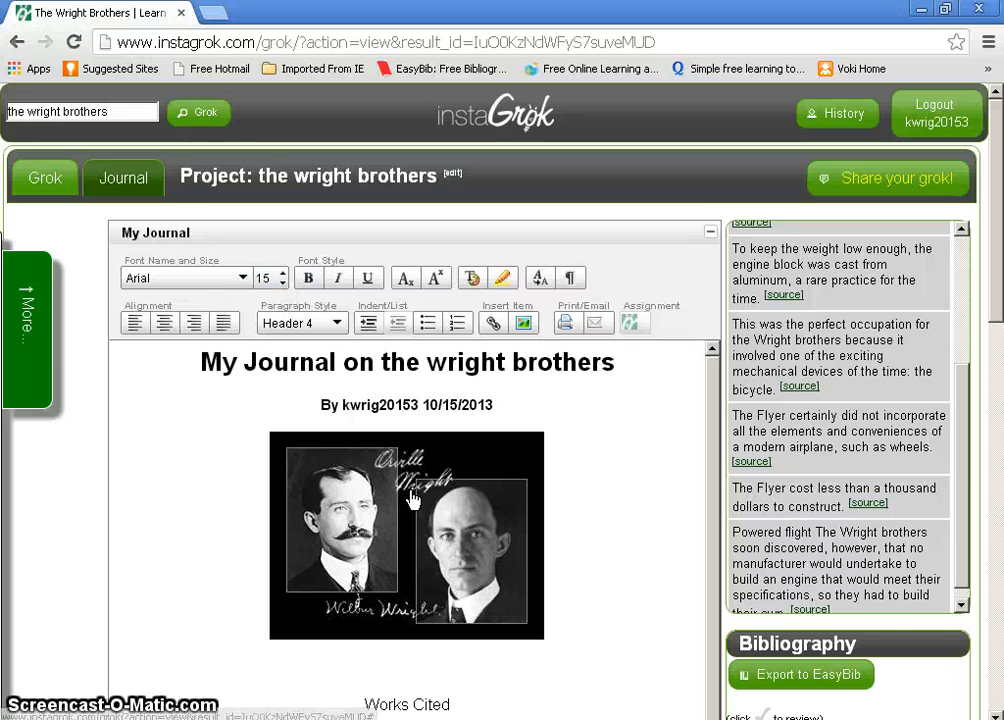
# - Bring up the image options for the Wright brothers portrait in the journal
pyautogui.click(394, 459)
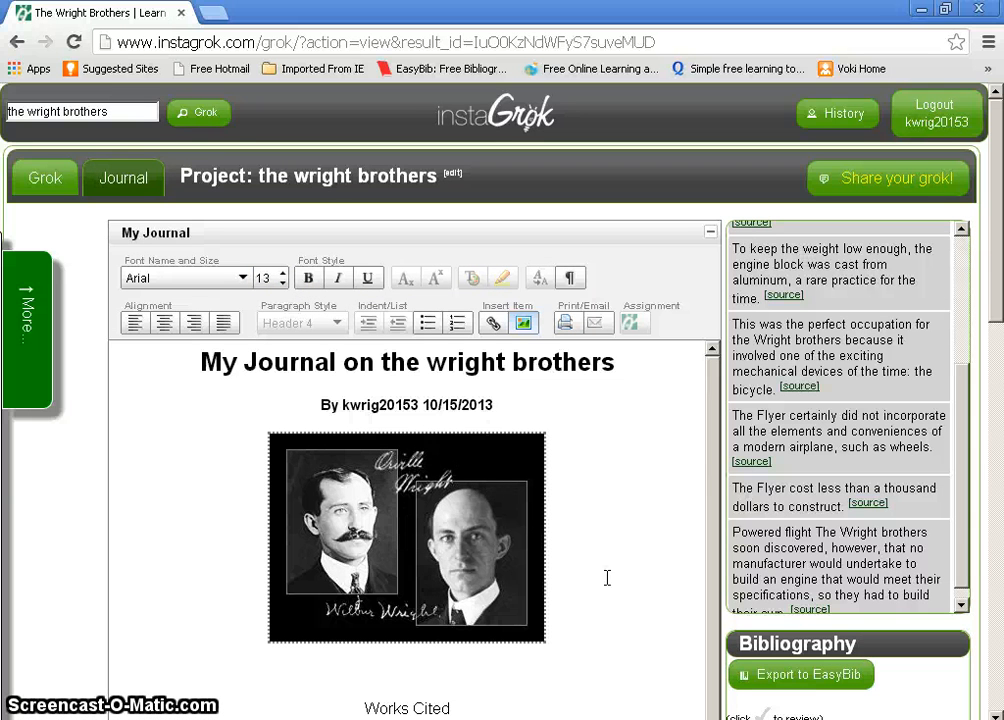
pyautogui.rightClick(438, 540)
pyautogui.click(381, 583)
pyautogui.doubleClick(409, 568)
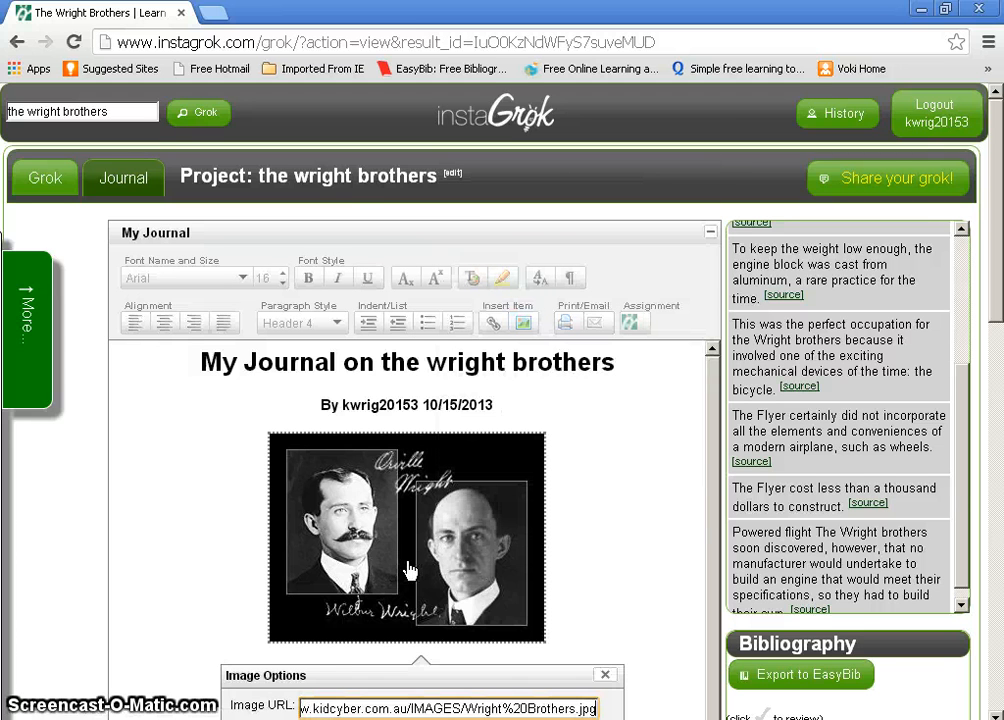
pyautogui.scroll(-3, 641, 607)
pyautogui.scroll(-2, 670, 660)
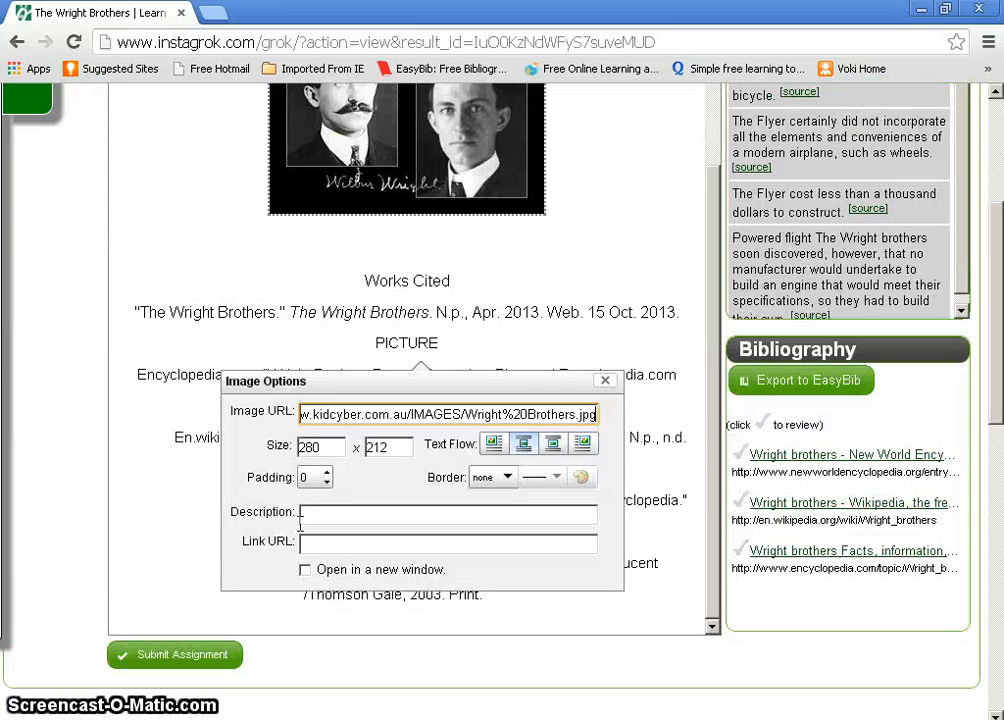
# - Try the portrait's text flow settings, settle on left, and give the image a 1px border
pyautogui.click(497, 449)
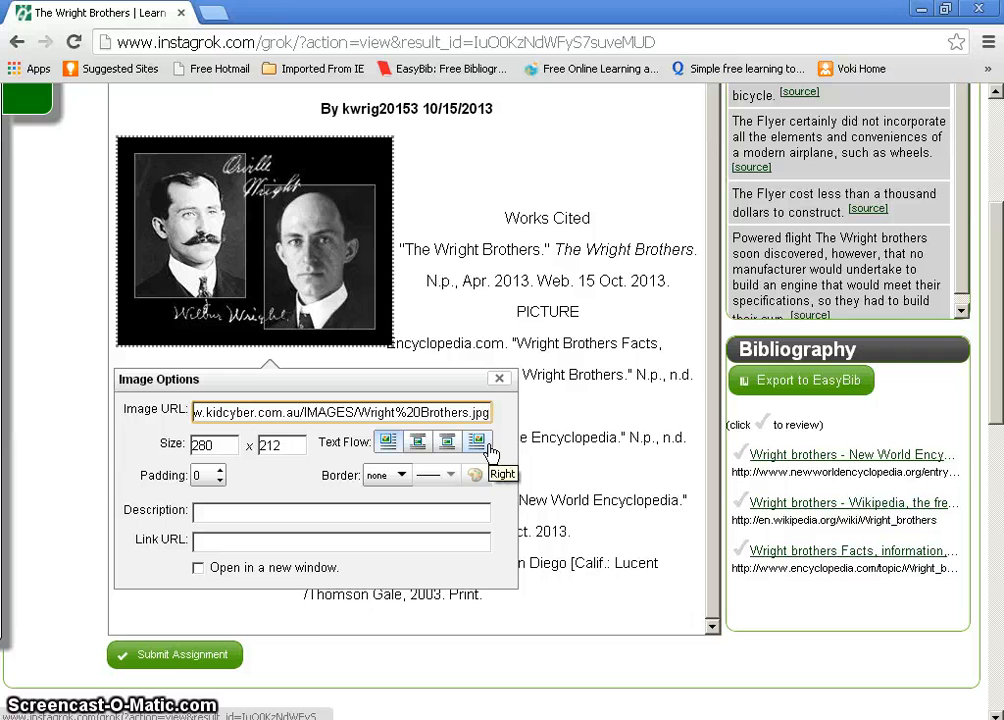
pyautogui.click(448, 443)
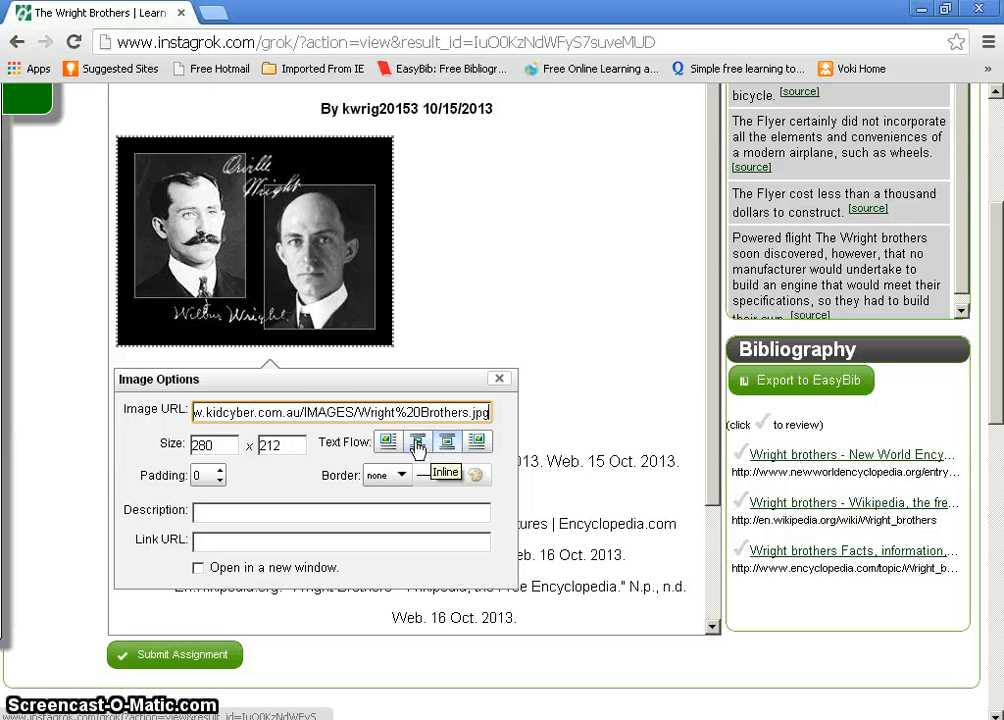
pyautogui.click(418, 443)
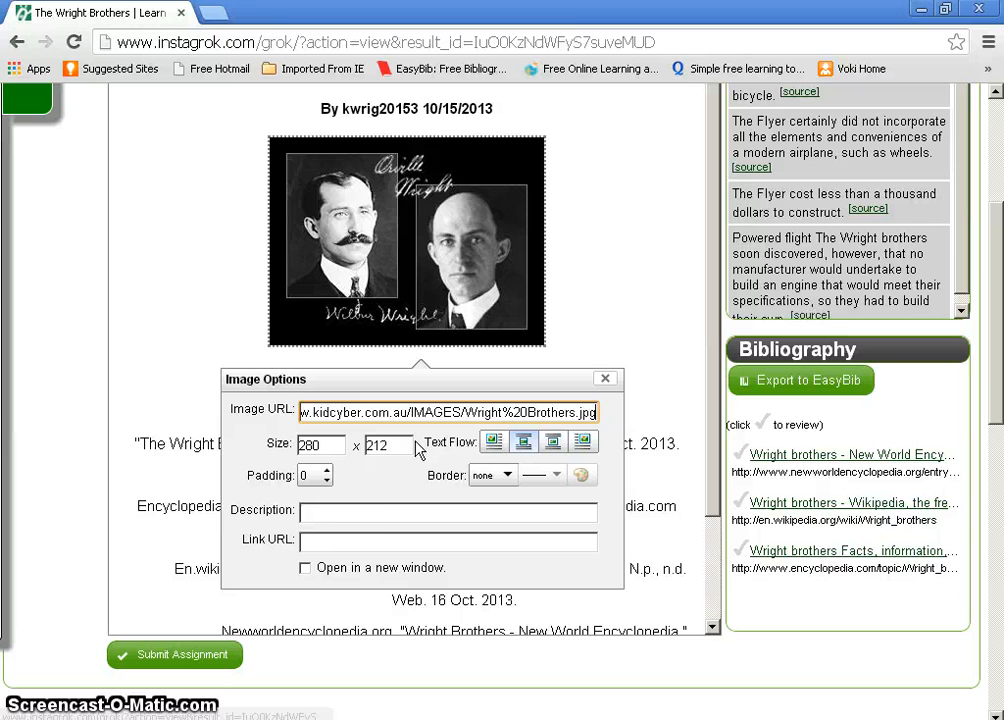
pyautogui.click(582, 445)
pyautogui.click(582, 445)
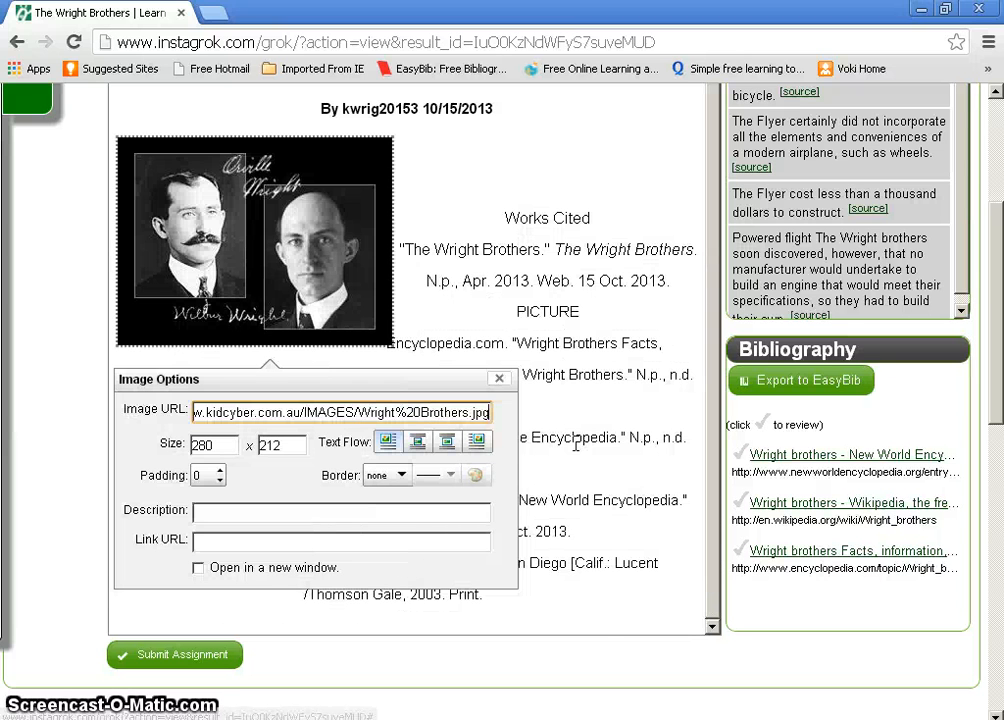
pyautogui.click(387, 477)
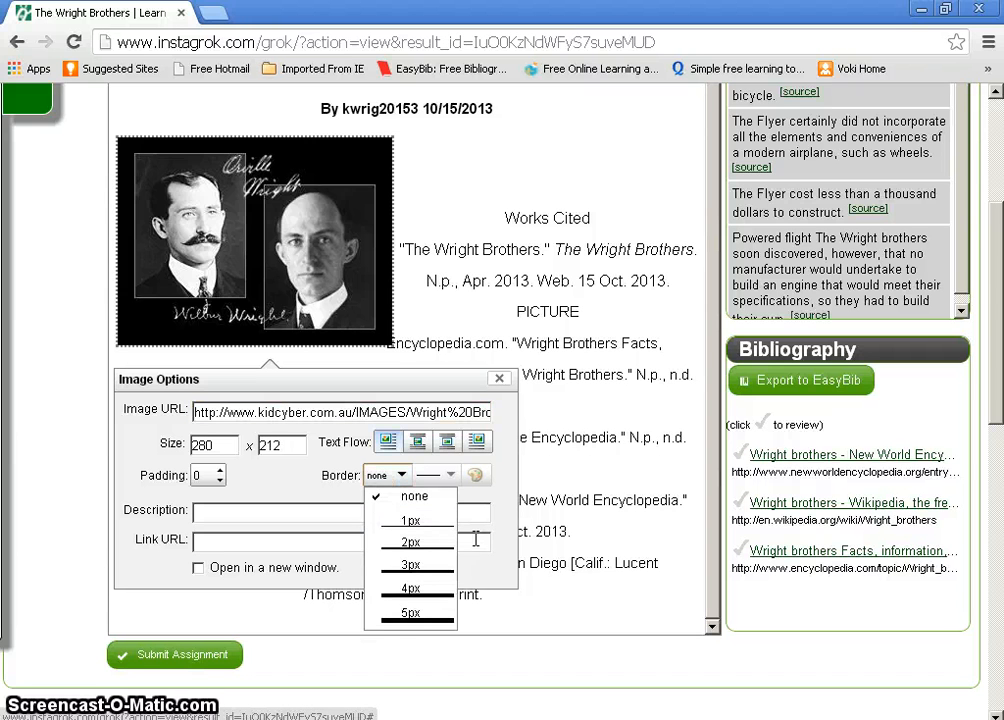
pyautogui.click(410, 521)
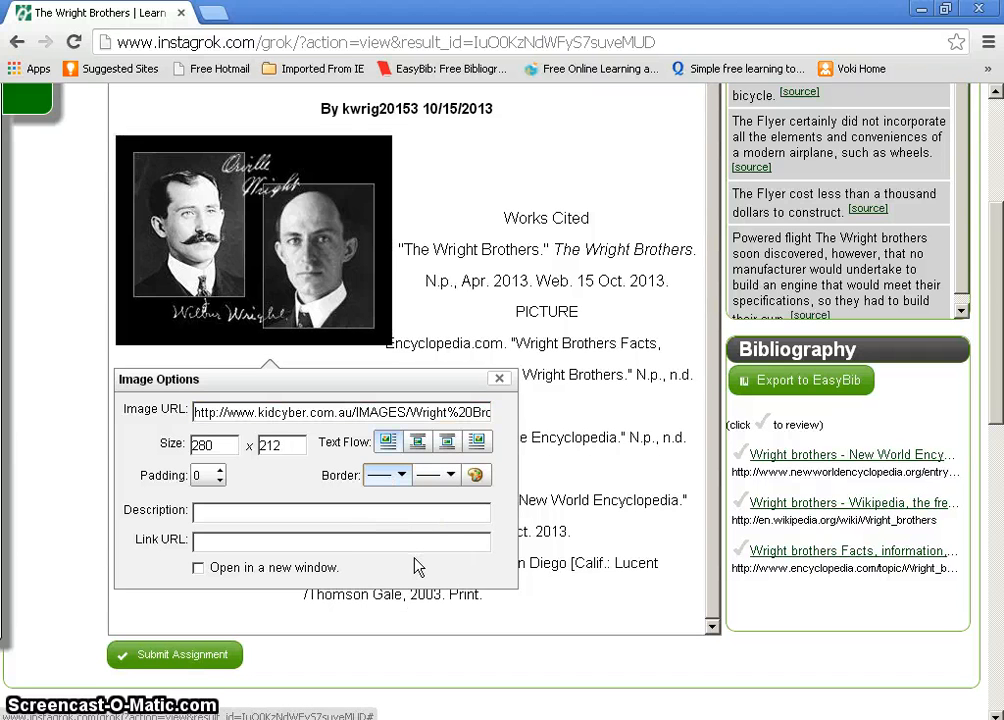
# - Set the Wright brothers portrait's text flow to inline so it sits centered above the Works Cited section, and close its image options
pyautogui.click(418, 445)
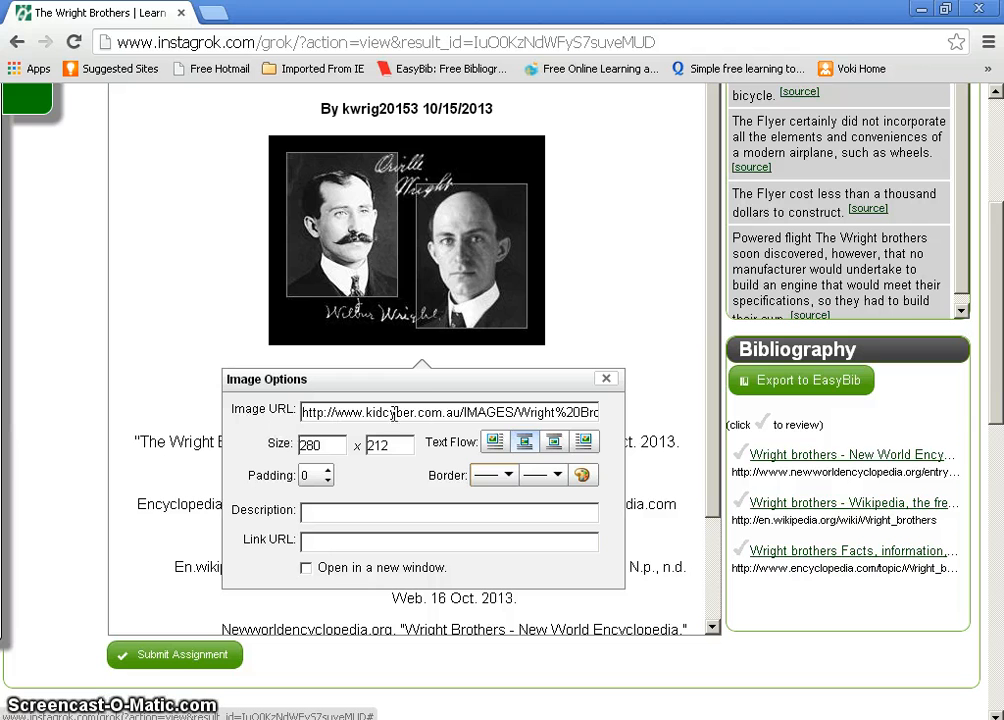
pyautogui.click(606, 378)
pyautogui.scroll(5, 777, 368)
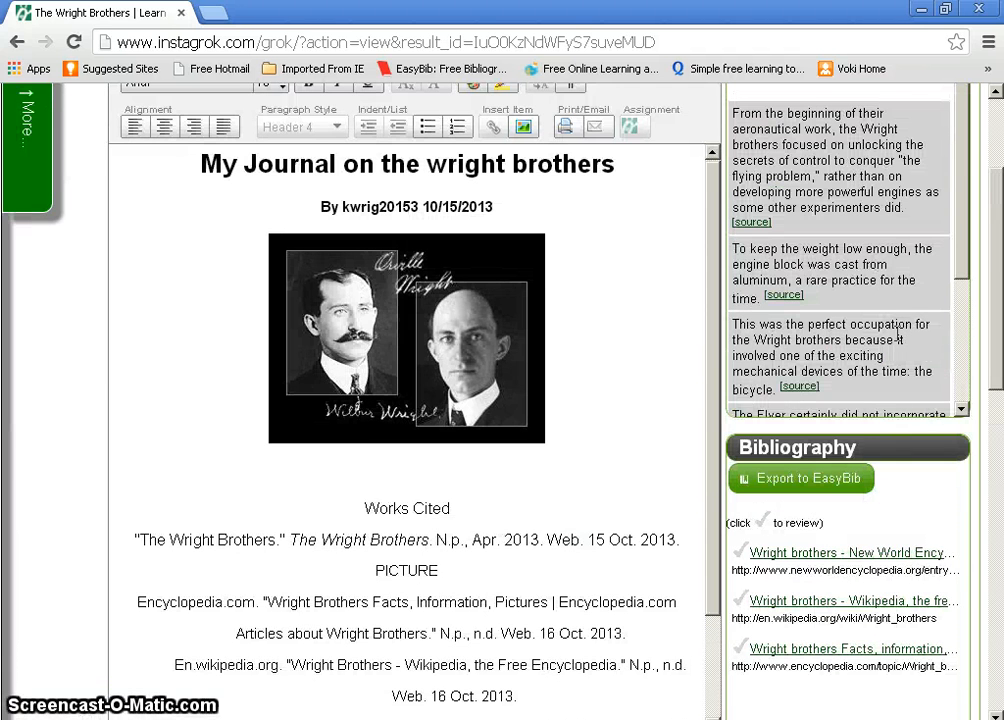
pyautogui.moveTo(998, 284); pyautogui.dragTo(986, 220)
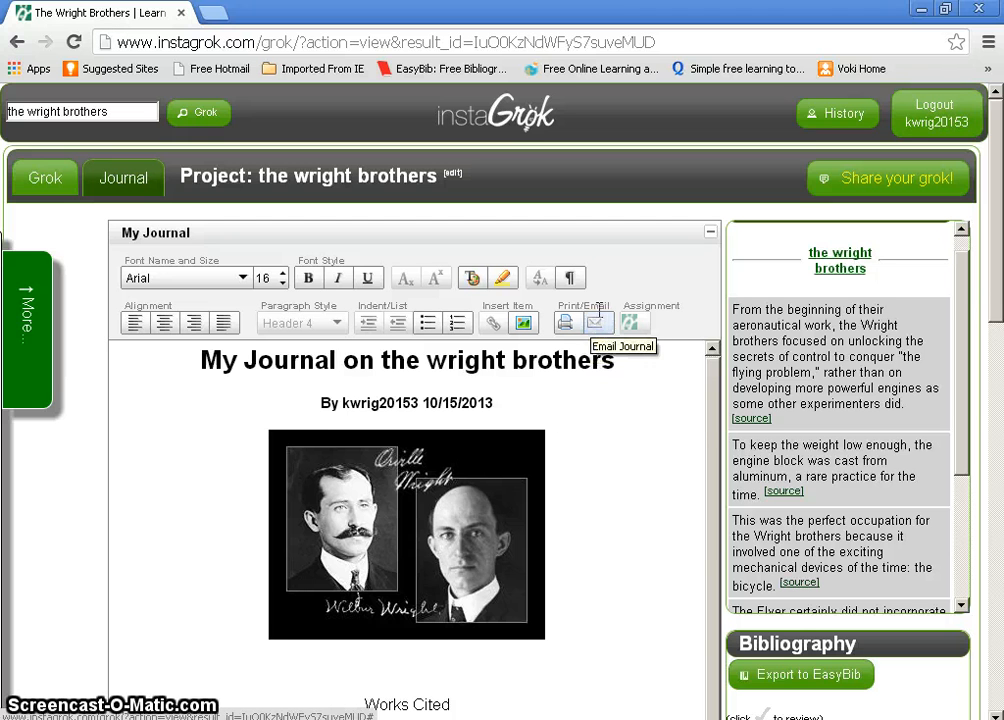
# - Try inserting a new image at the PICTURE heading in the journal's Works Cited section, and dismiss it without giving an image URL
pyautogui.scroll(-1, 648, 538)
pyautogui.scroll(-2, 918, 511)
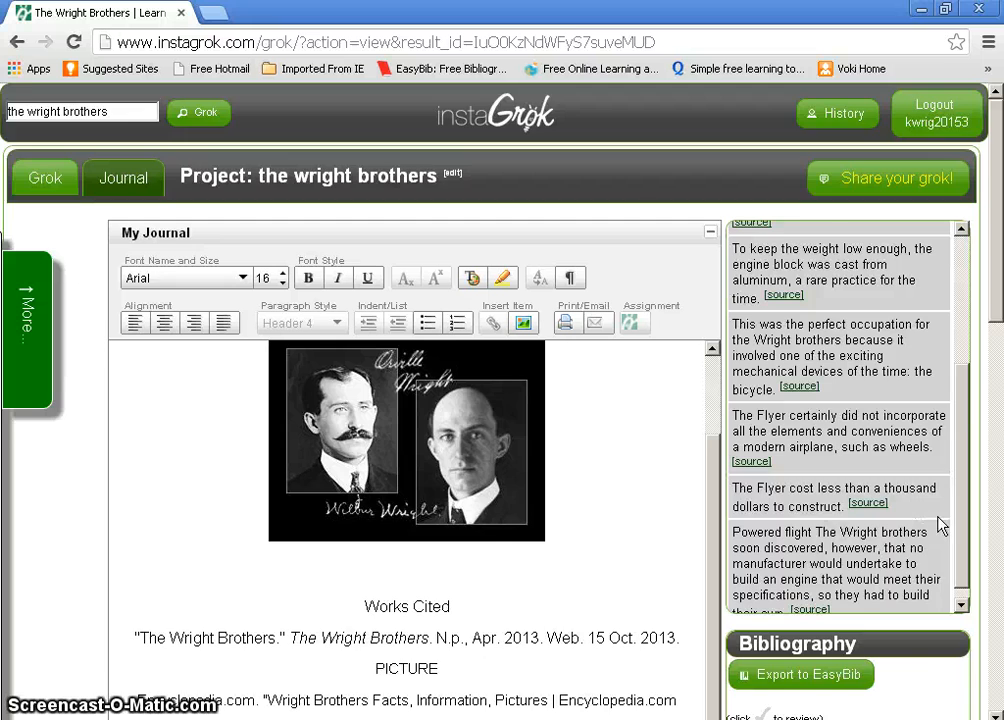
pyautogui.scroll(-2, 940, 525)
pyautogui.scroll(1, 611, 469)
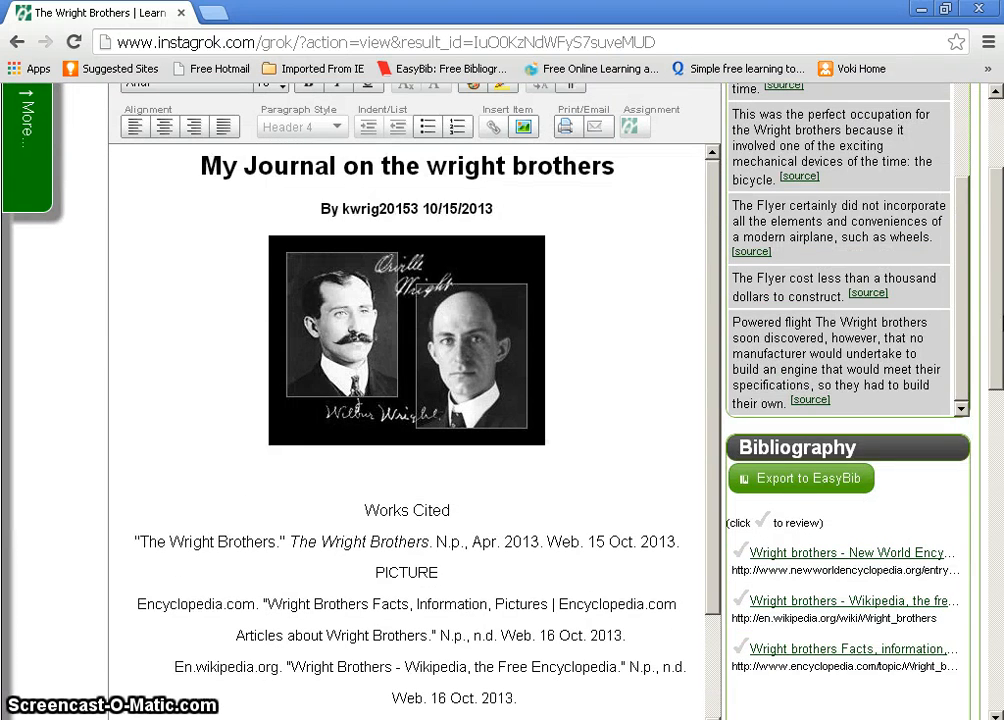
pyautogui.scroll(2, 997, 218)
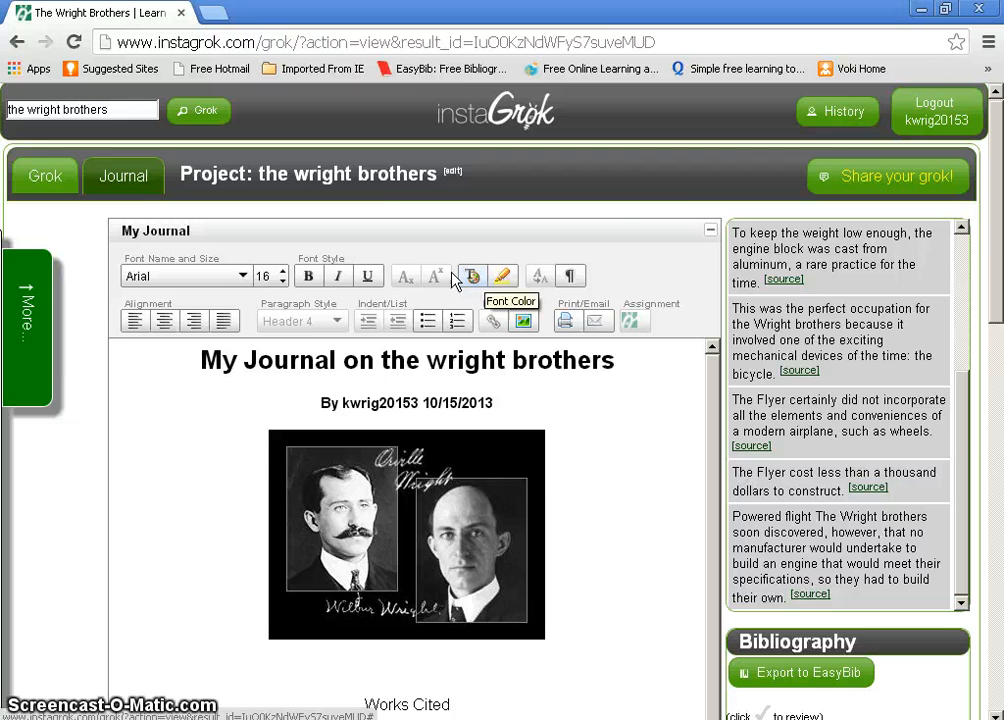
pyautogui.click(523, 320)
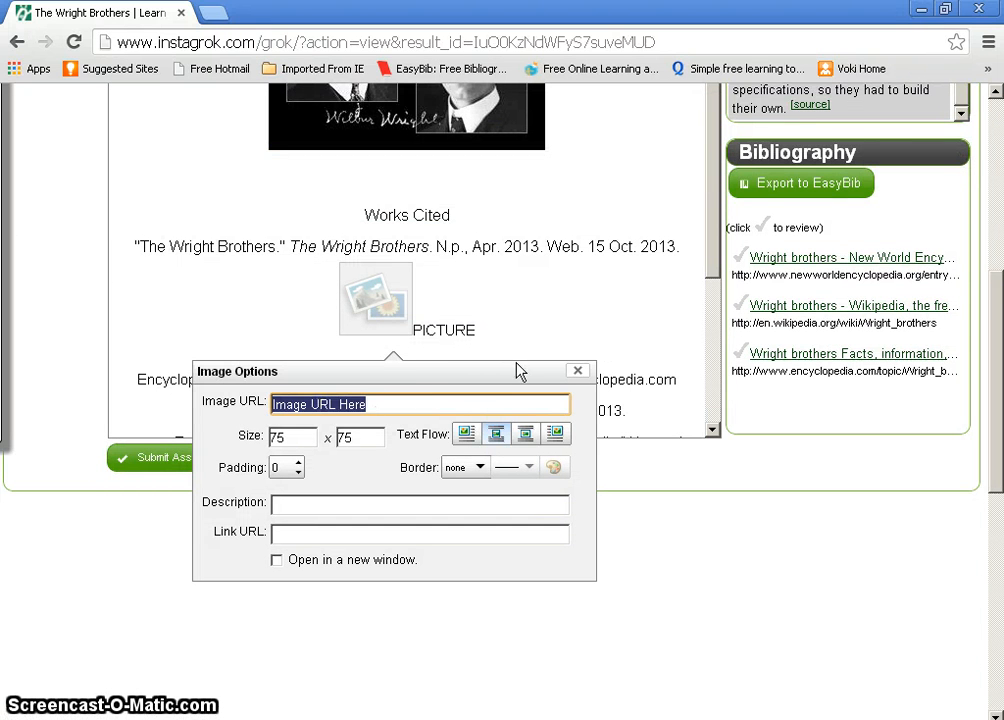
pyautogui.click(577, 372)
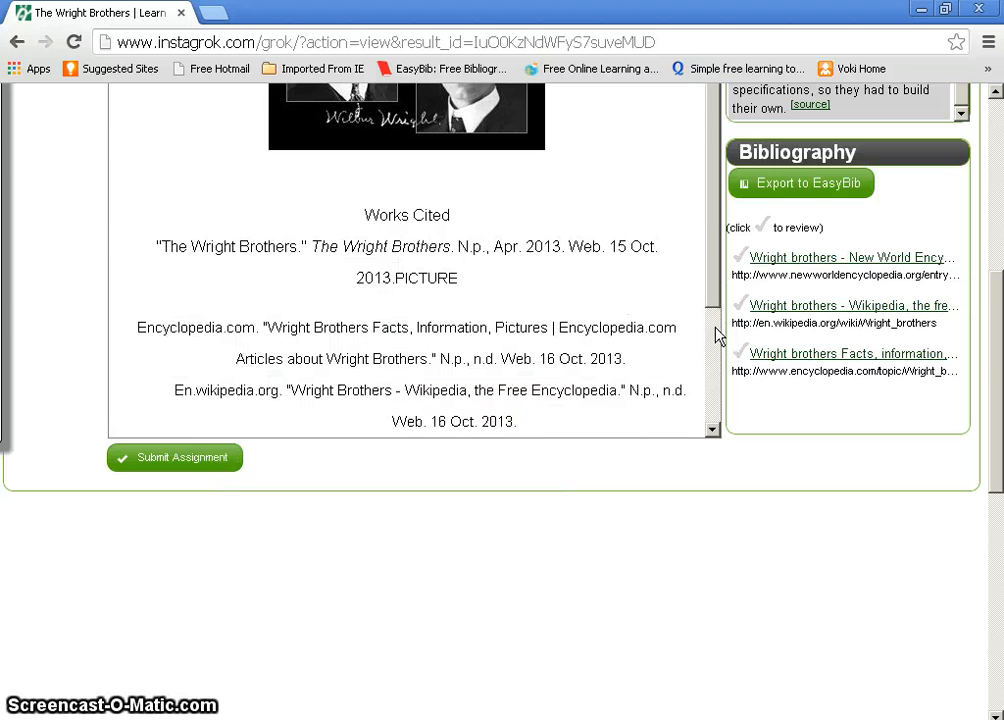
# - Preview the source of the pinned fact about the aluminum engine block, and close the preview to return to the journal
pyautogui.scroll(4, 716, 335)
pyautogui.scroll(1, 690, 450)
pyautogui.scroll(3, 912, 458)
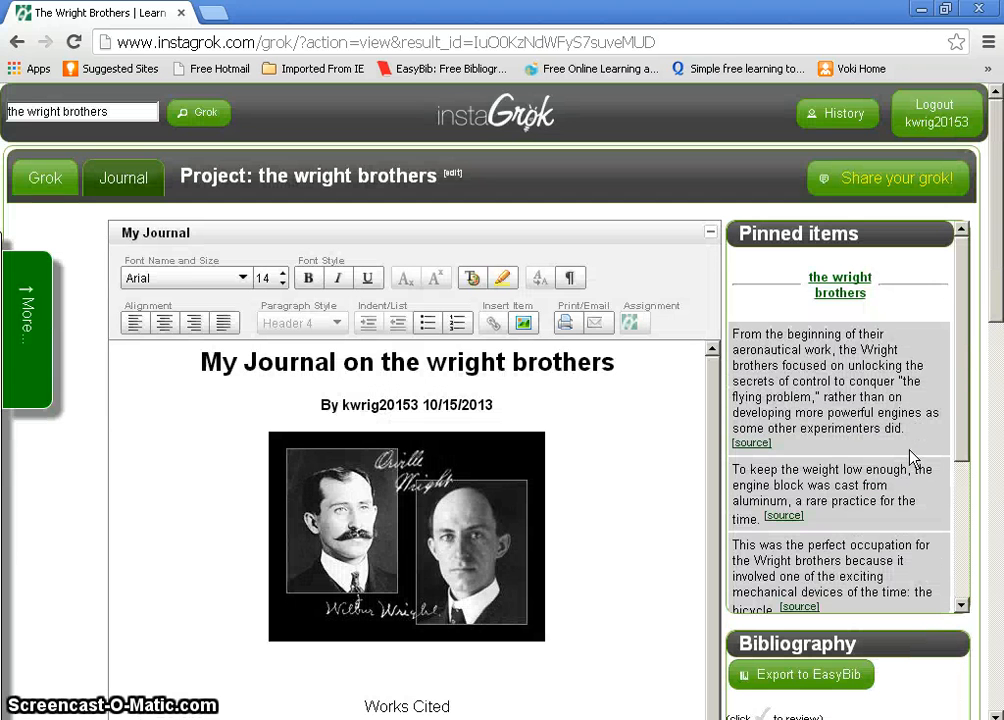
pyautogui.click(783, 516)
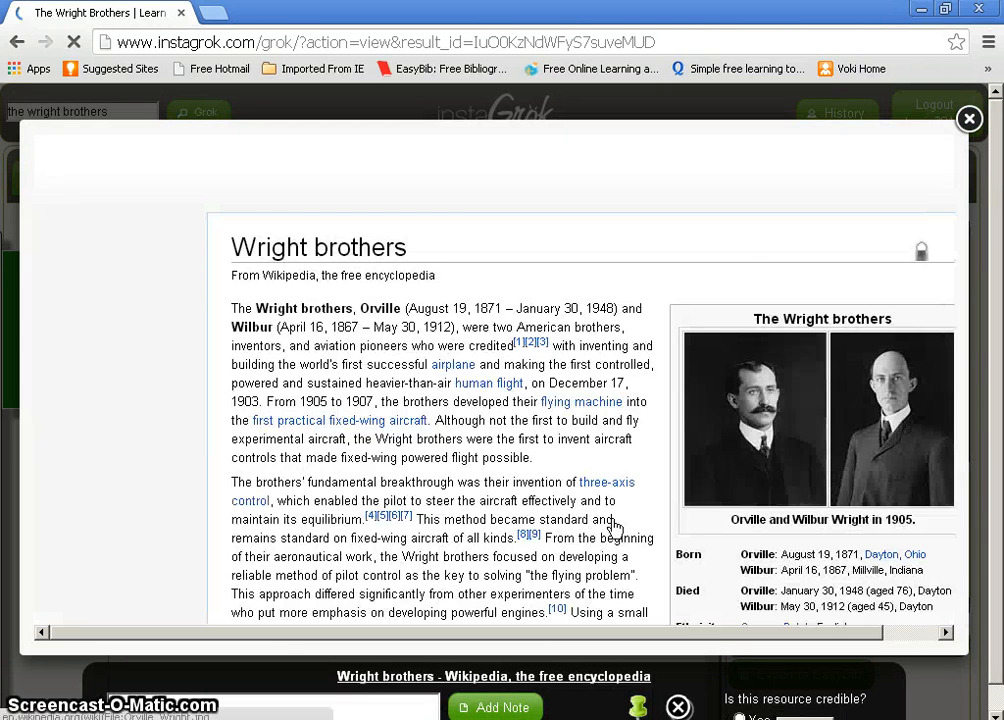
pyautogui.click(966, 120)
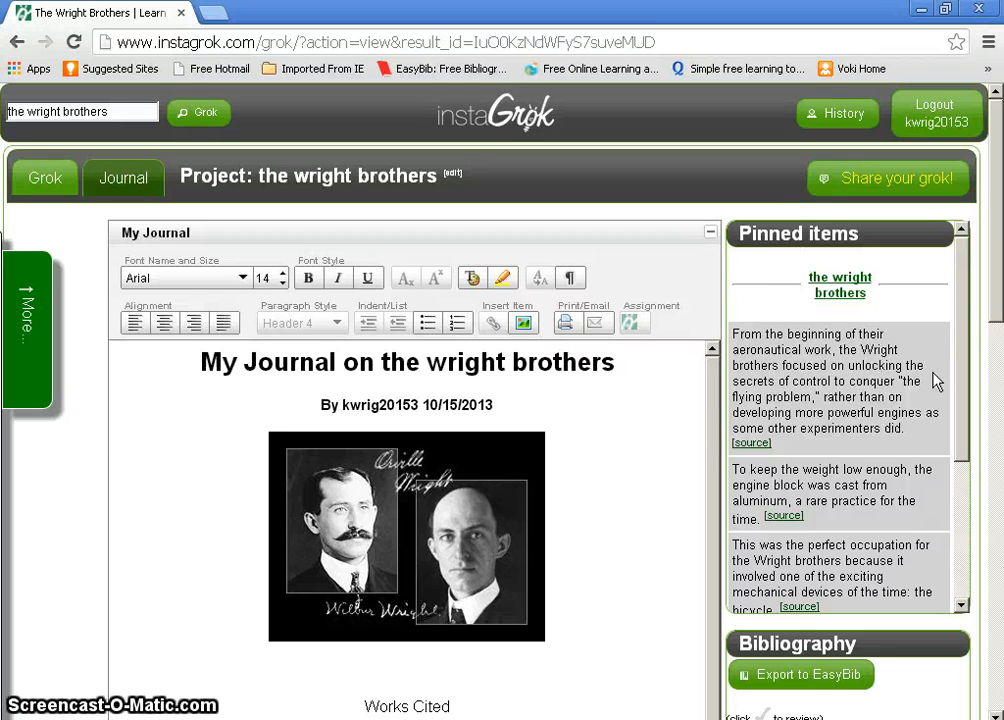
# - Look over the pinned items and the source links in the journal's Bibliography
pyautogui.moveTo(963, 352); pyautogui.dragTo(966, 310)
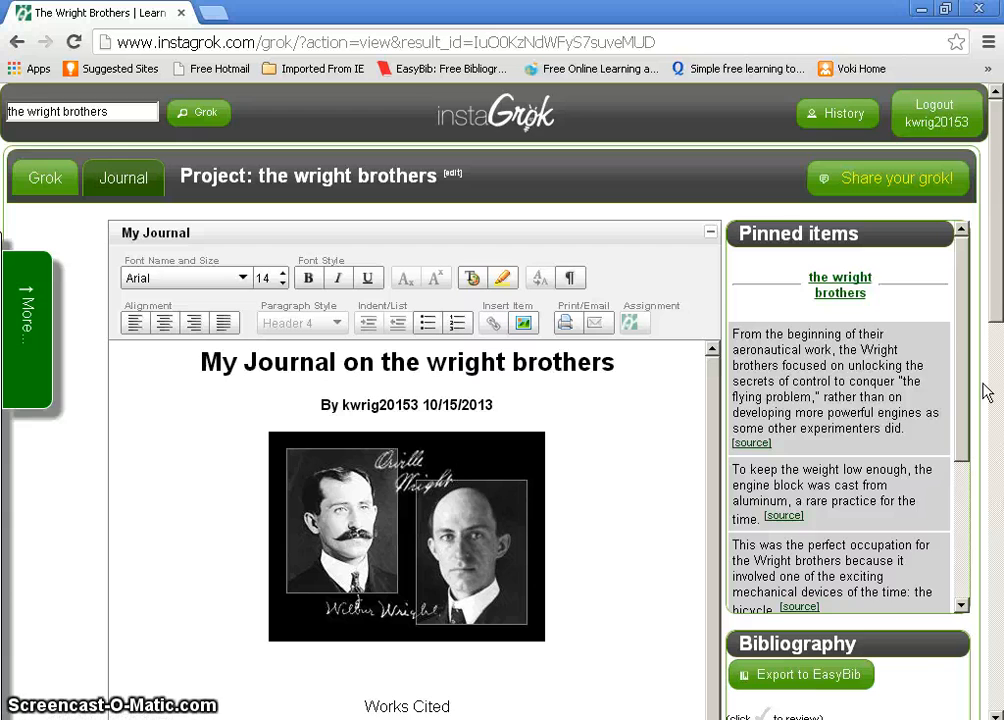
pyautogui.scroll(-2, 986, 395)
pyautogui.scroll(-1, 986, 411)
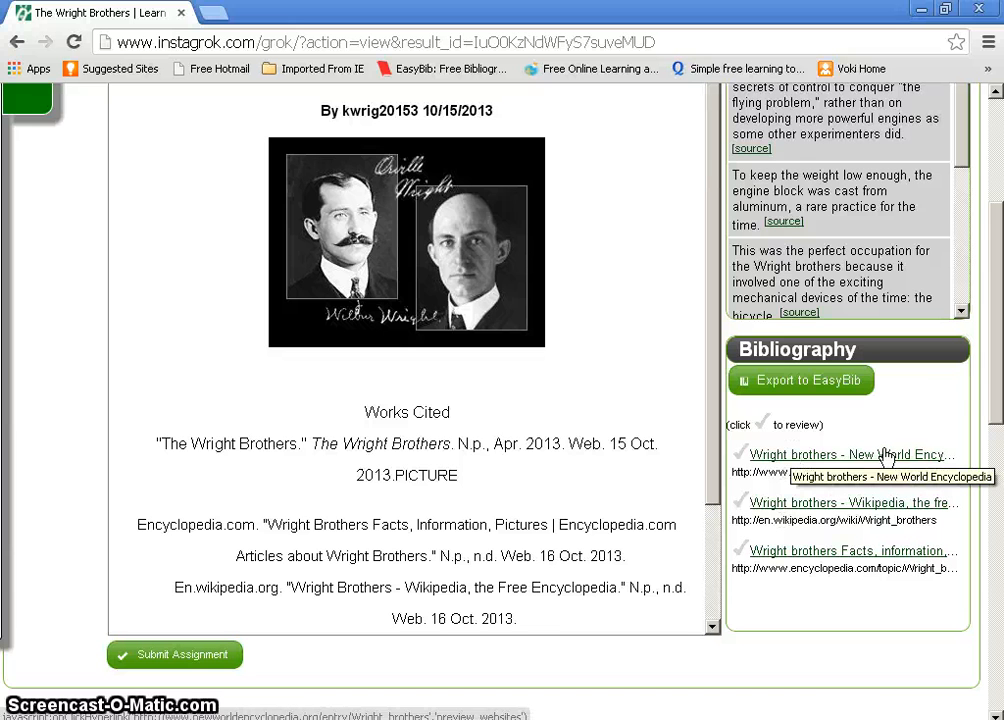
pyautogui.scroll(3, 1000, 365)
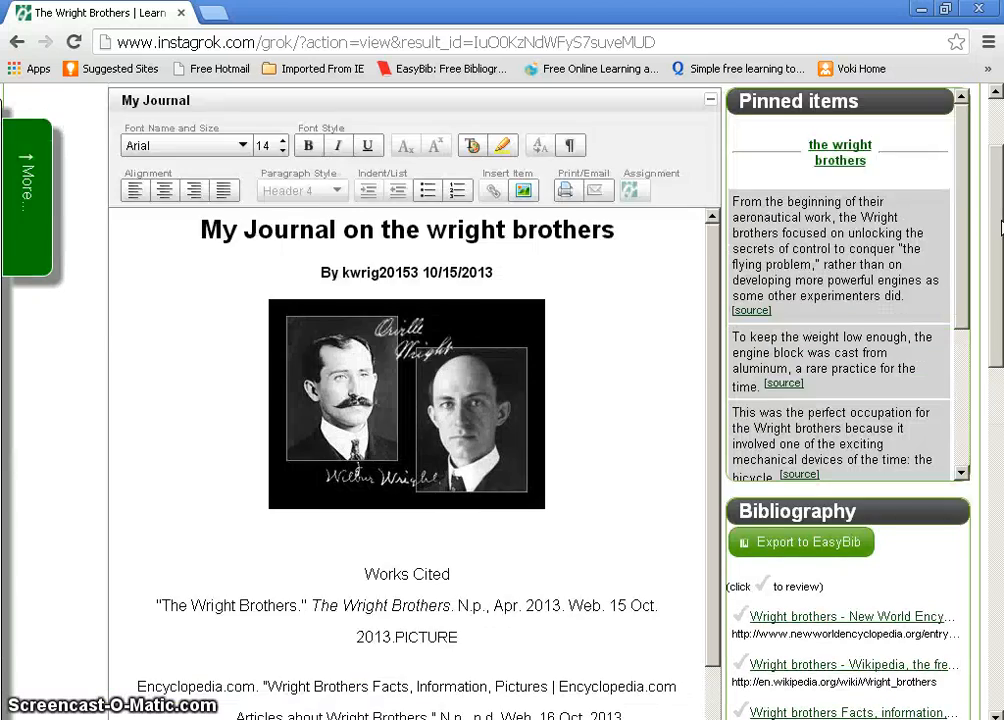